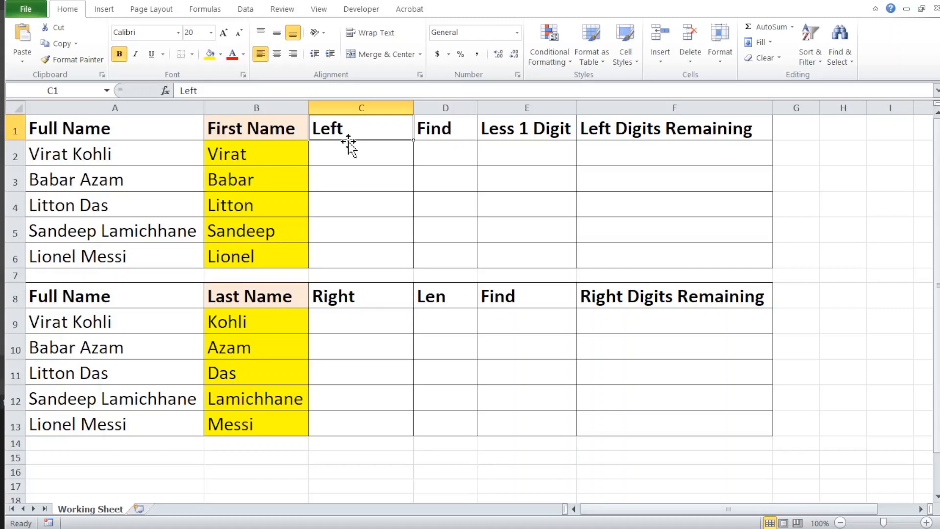
- Examine the First Name formula in B2, the Last Name formula in B9 and the helper column headings for both tables
key("shift+Right")
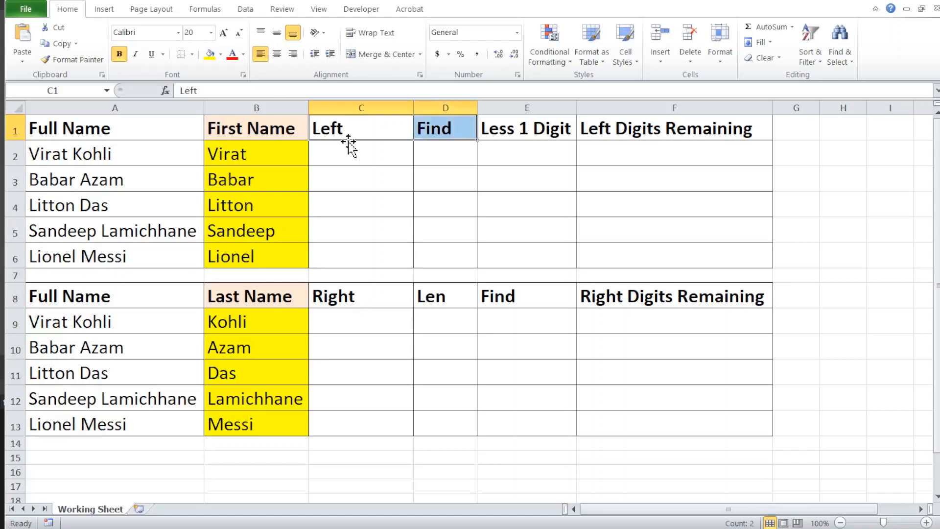
left_click(349, 145)
key("Left")
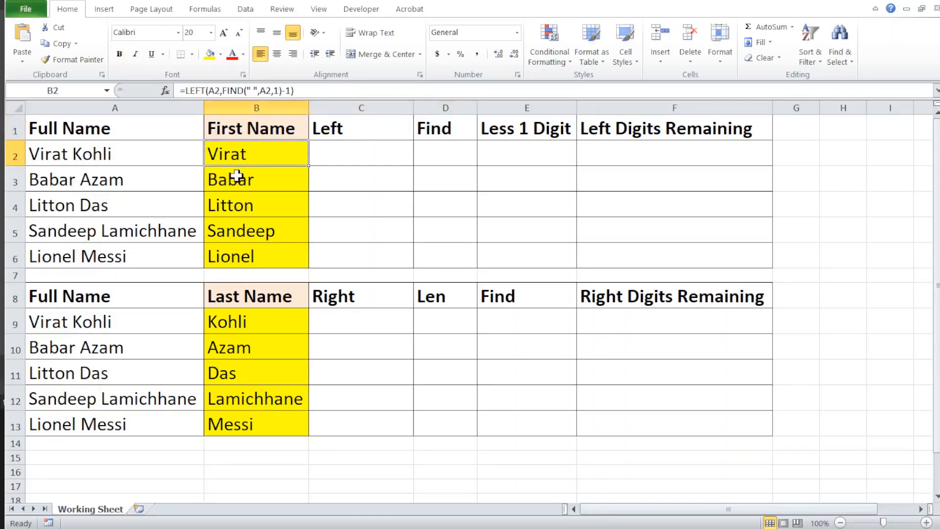
key("F2")
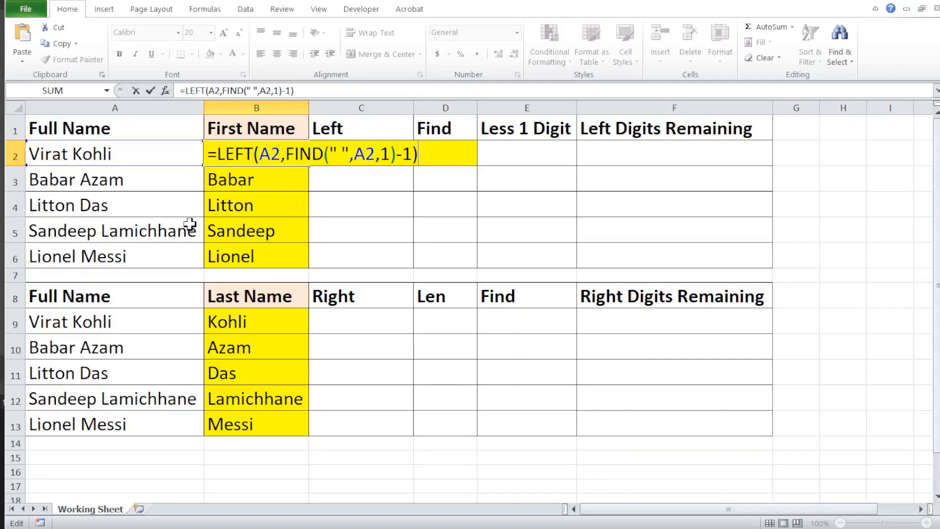
key("ctrl+Return")
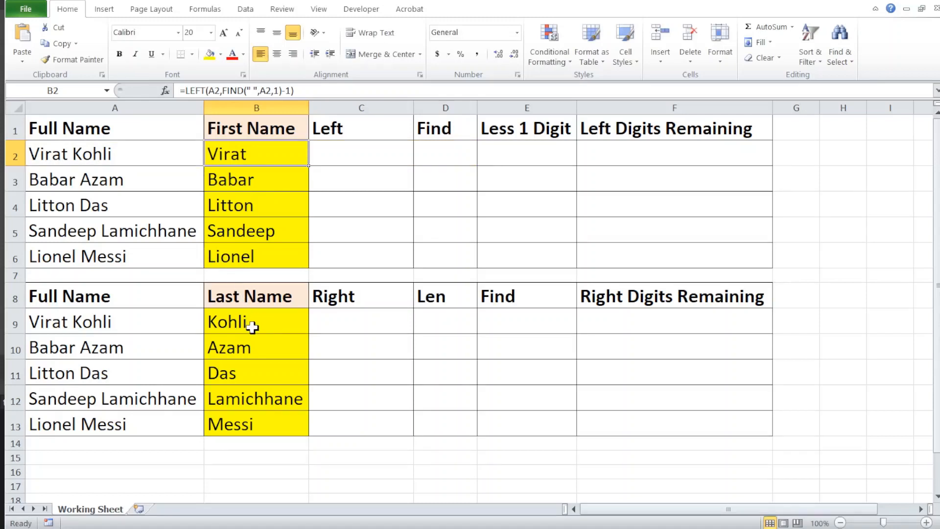
left_click(336, 300)
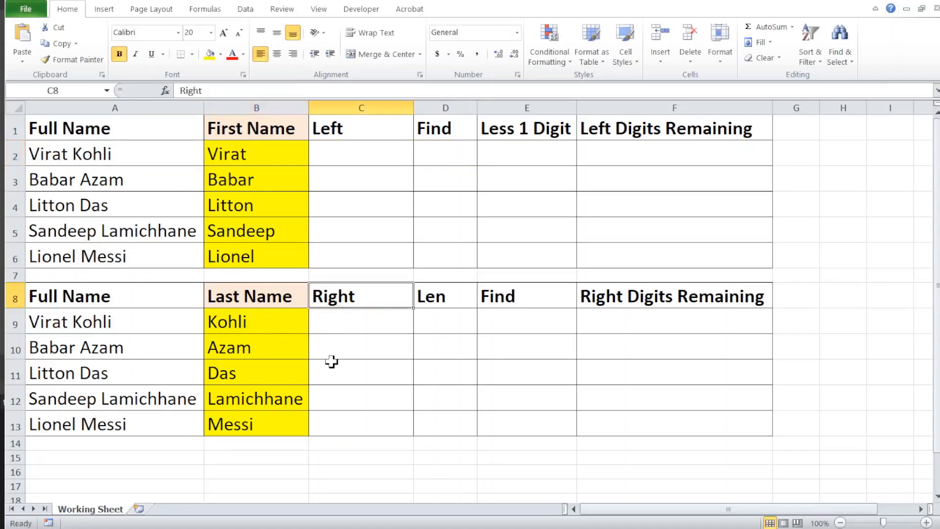
key("shift+Right")
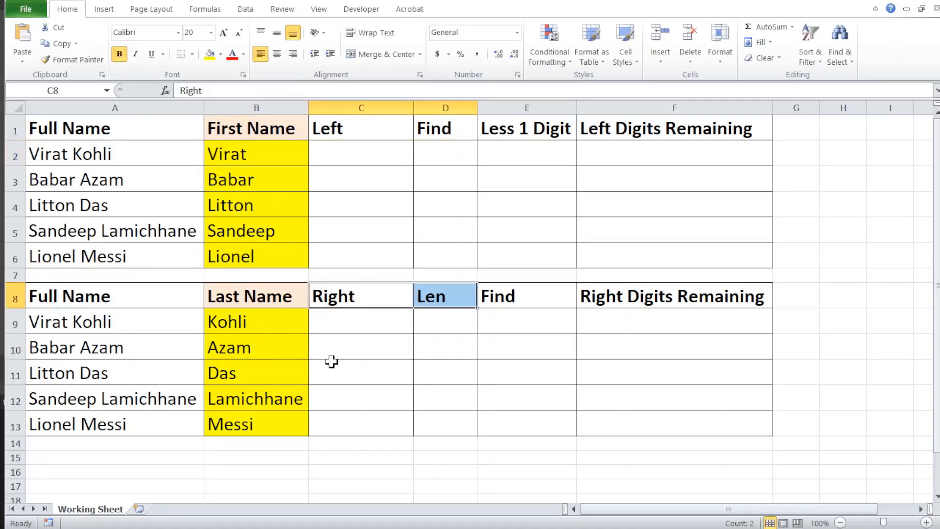
left_click(490, 297, "shift")
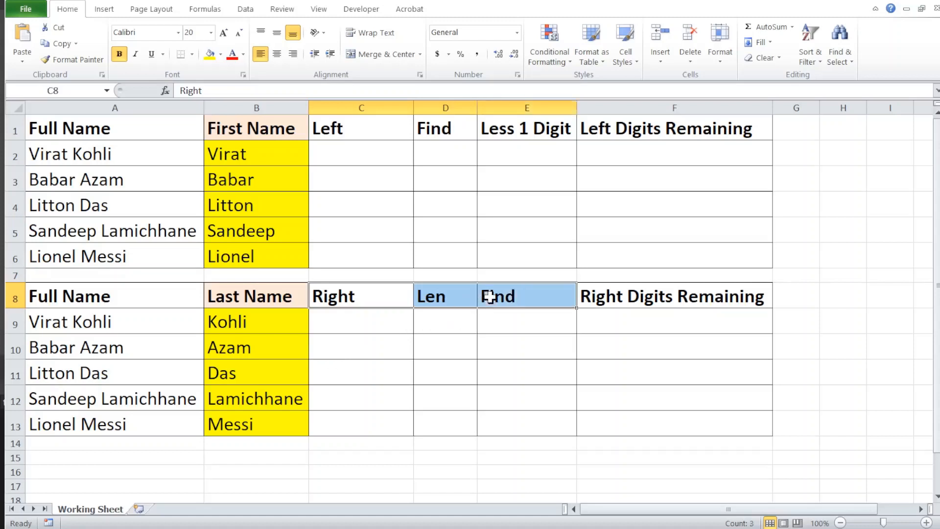
left_click(257, 321)
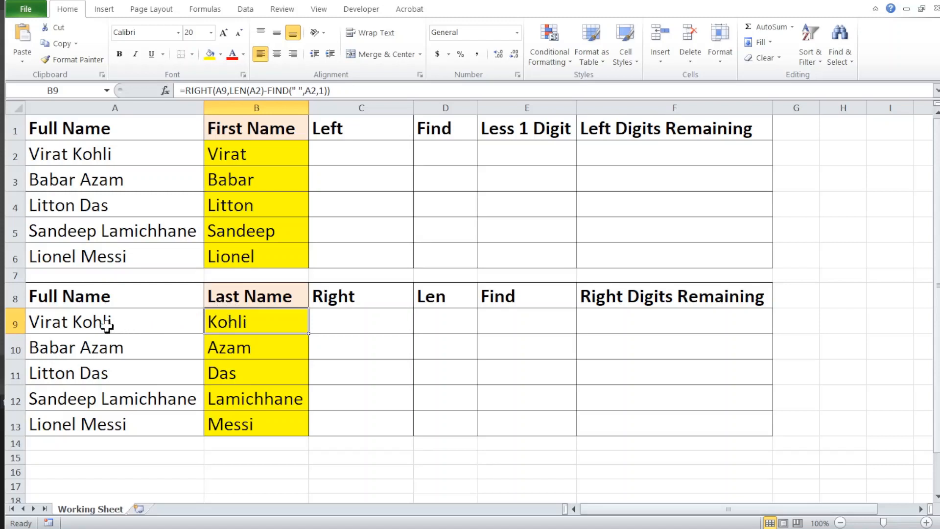
key("F2")
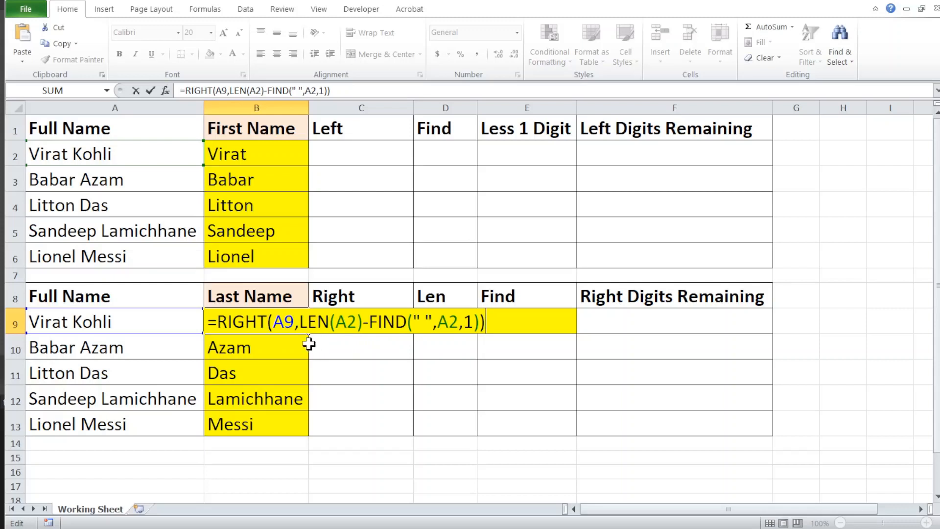
key("ctrl+Return")
- Clear the First Name formulas from cells B2:B6
left_click(252, 149)
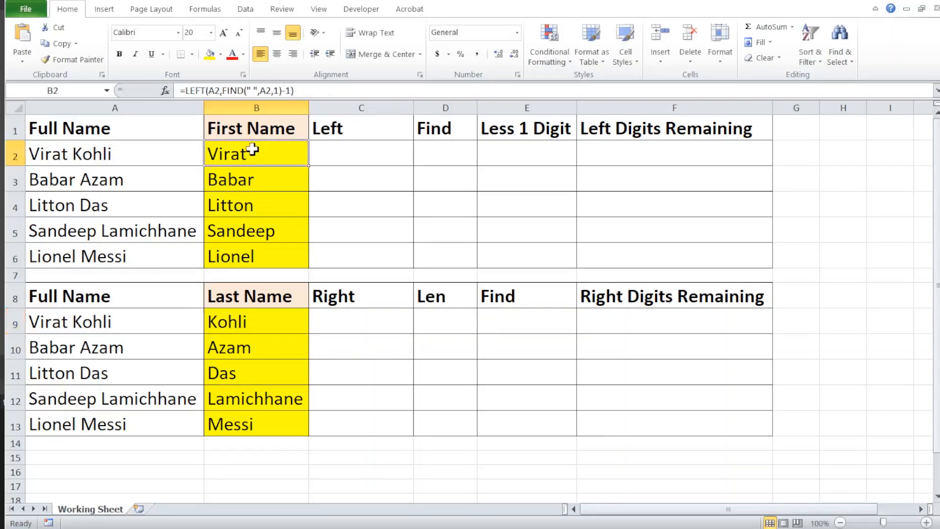
key("shift+Down")
key("shift+Down")
key("shift+Down")
key("shift+Down")
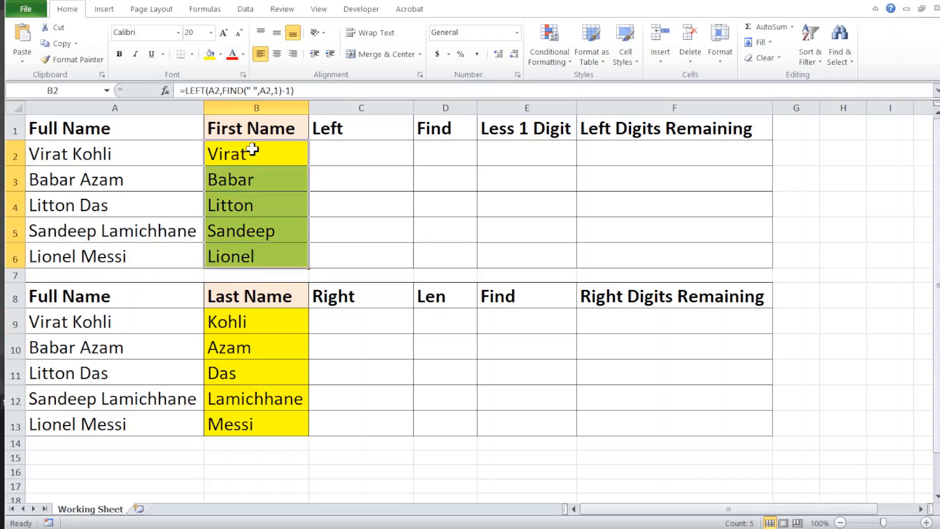
key("Delete")
- Clear the Last Name formulas from cells B9:B13
key("Down")
key("Down")
key("Down")
key("Down")
key("Down")
key("Down")
key("Down")
key("Down")
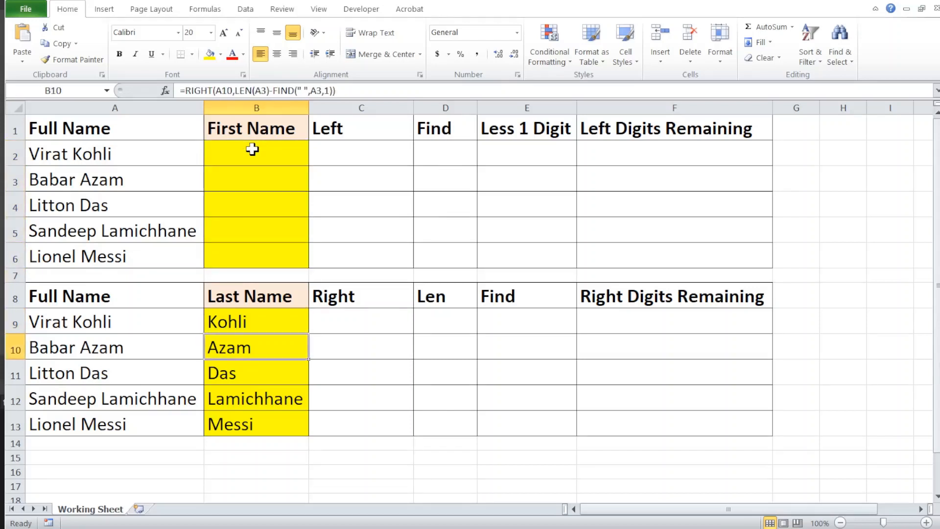
key("Up")
key("shift+Down")
key("shift+Down")
key("shift+Down")
key("shift+Down")
key("Delete")
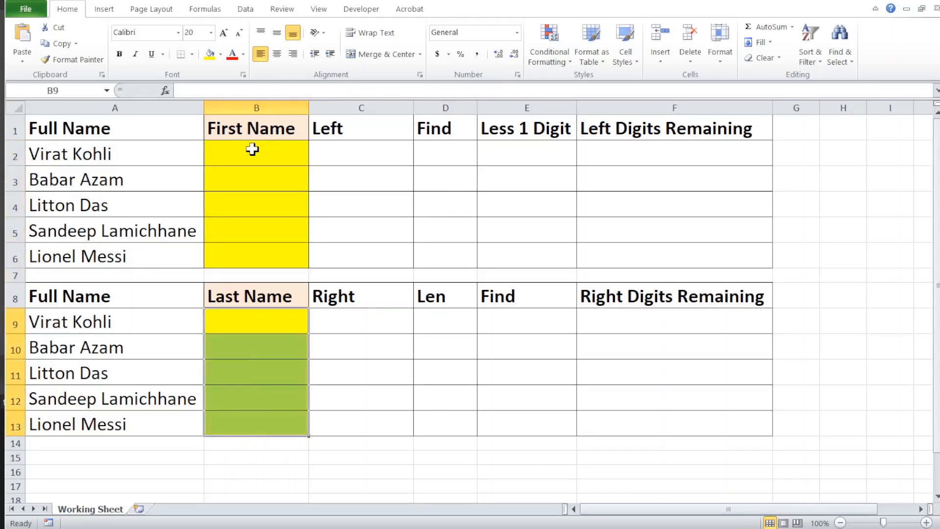
- Hide rows 8 to 13, which contain the Last Name table
key("Up")
key("Up")
key("Up")
key("Up")
key("Up")
key("Up")
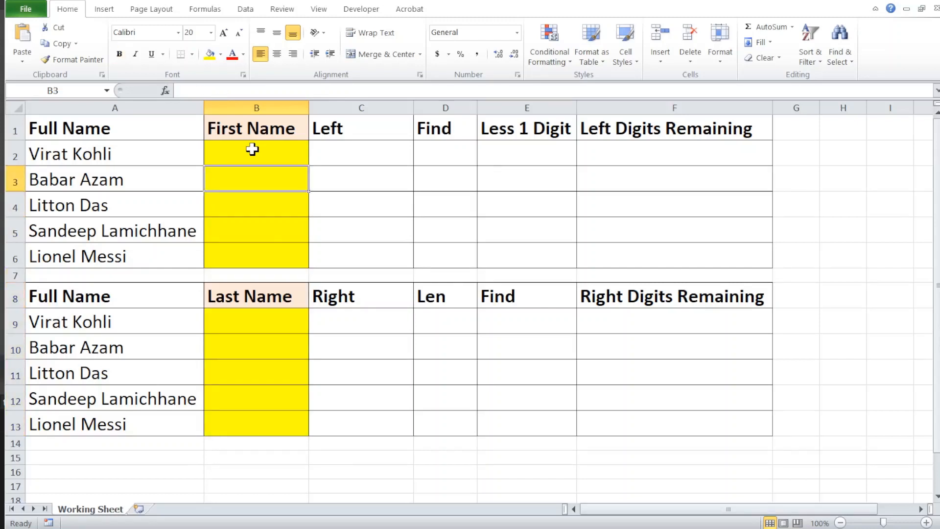
scroll(253, 150, "down", 1)
left_click(10, 247)
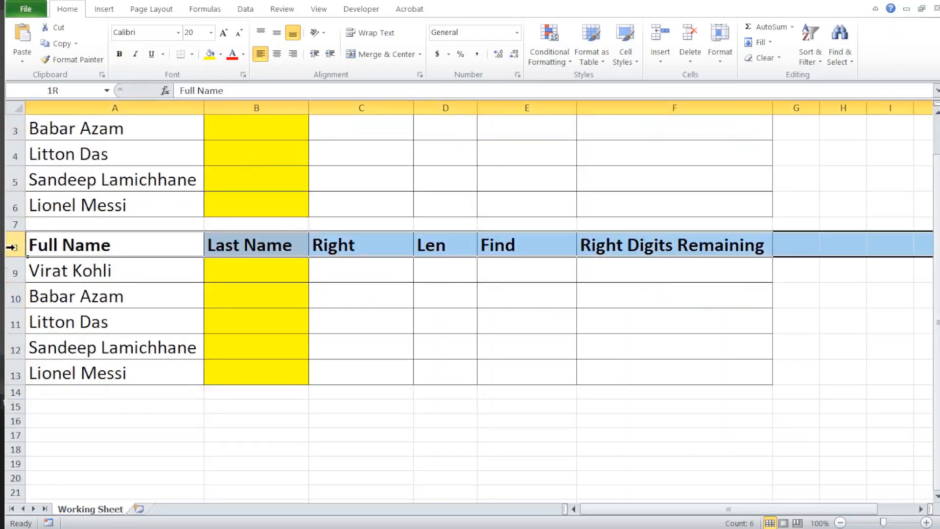
left_click_drag(11, 247, 6, 376)
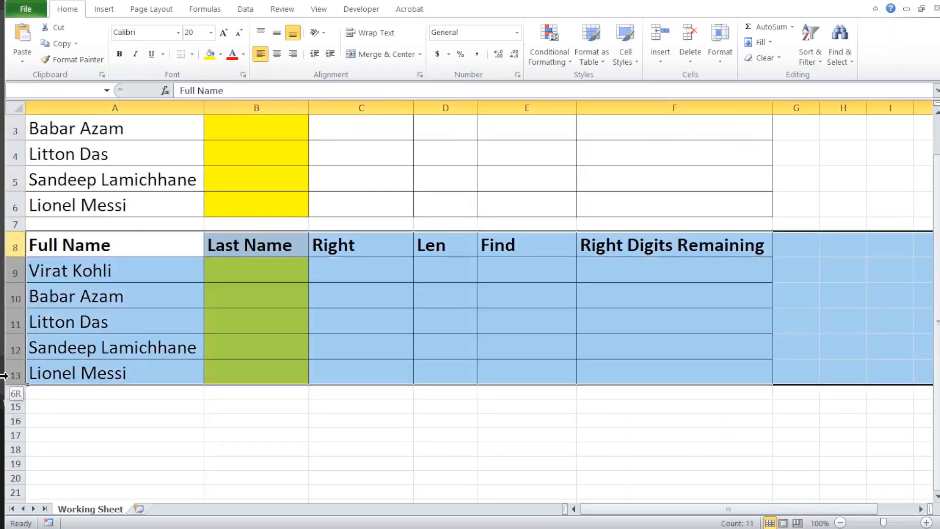
right_click(18, 304)
left_click(61, 479)
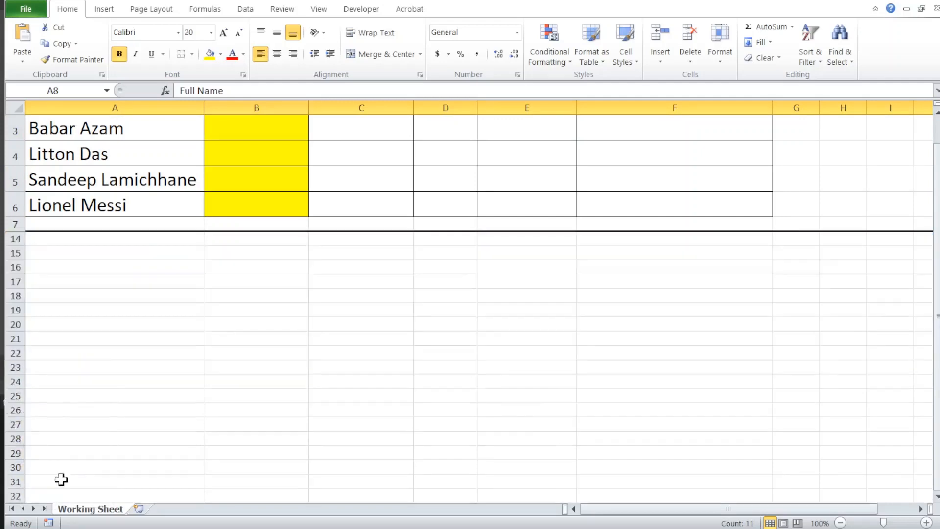
- Enter the formula =LEFT(A2,5) in C2 under the Left heading and fill it down through C6
left_click(219, 197)
key("Up")
key("Up")
key("Up")
key("Up")
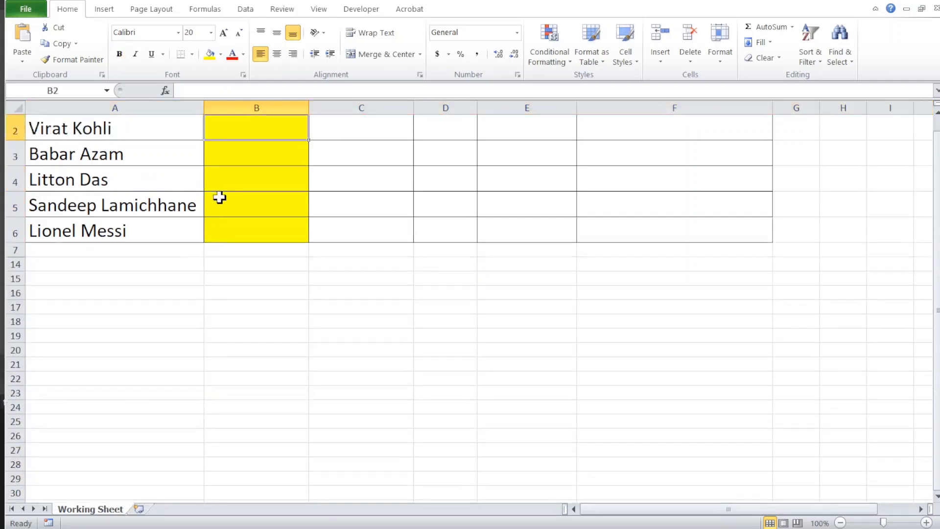
key("Up")
key("Down")
key("Left")
key("Right")
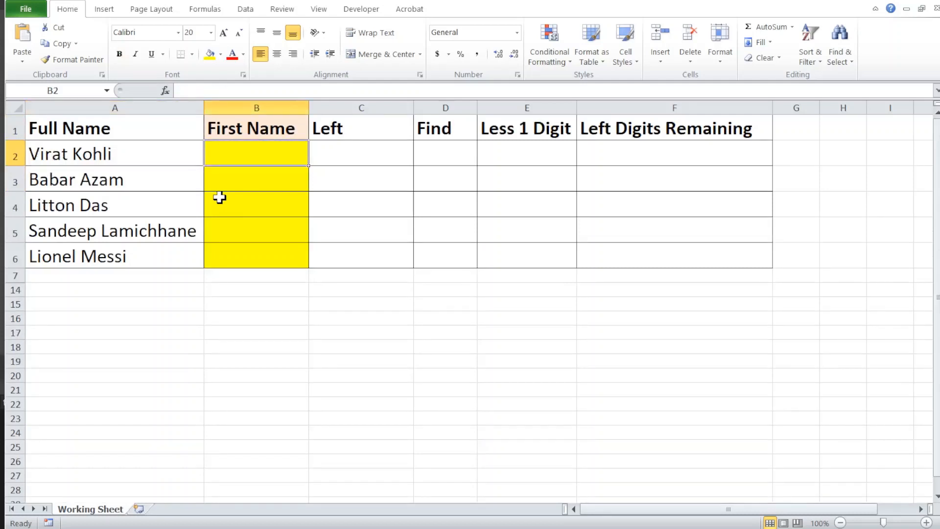
key("Right")
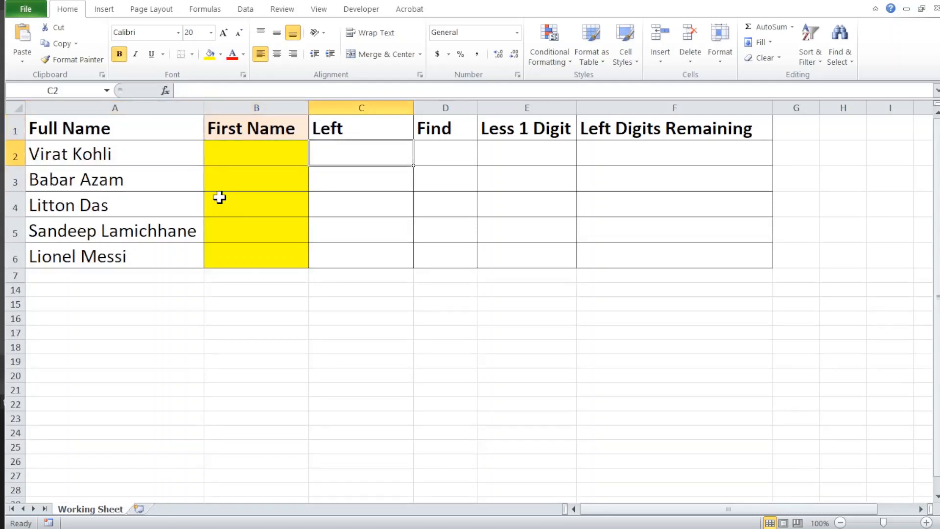
type("=")
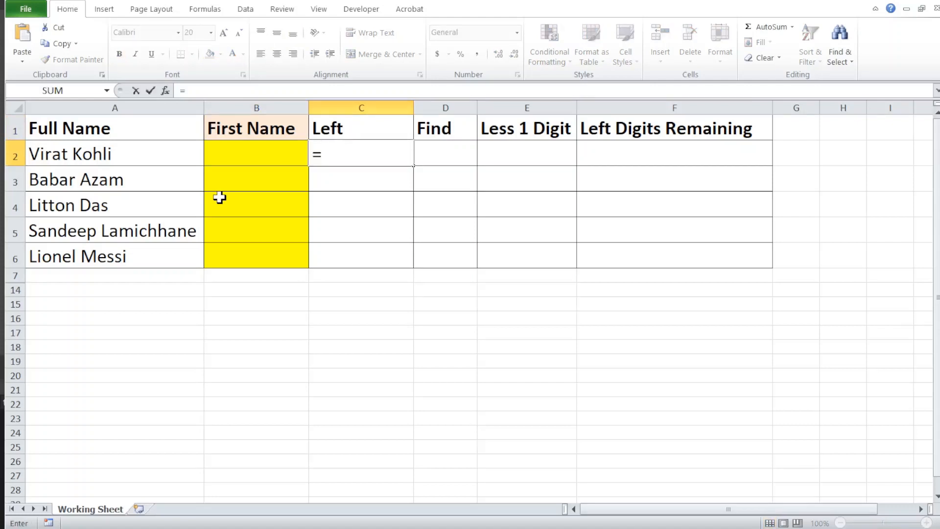
type("lrf")
key("BackSpace")
key("BackSpace")
key("BackSpace")
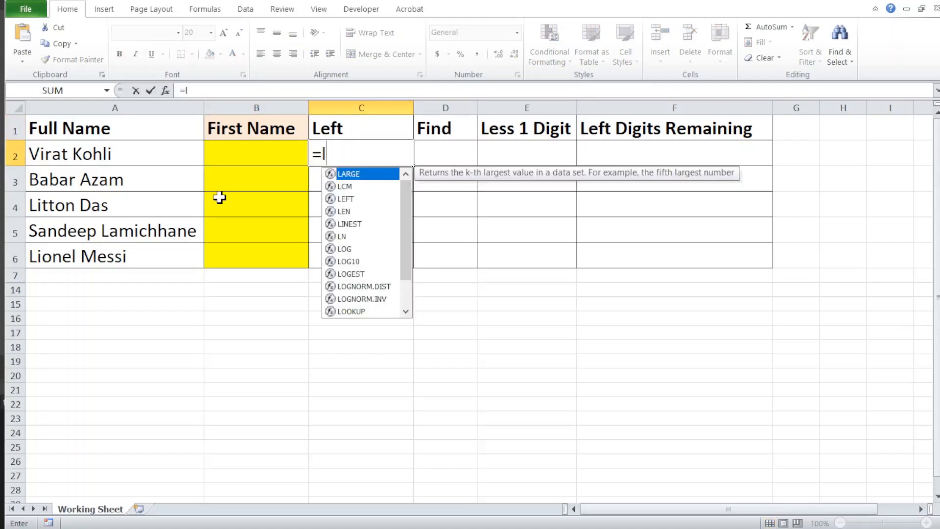
type("eft")
key("Tab")
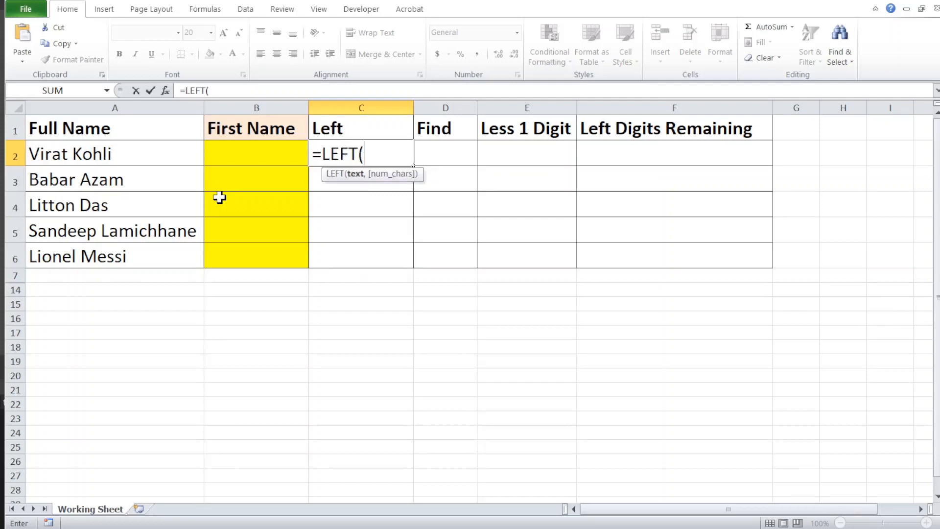
left_click(134, 153)
type(",")
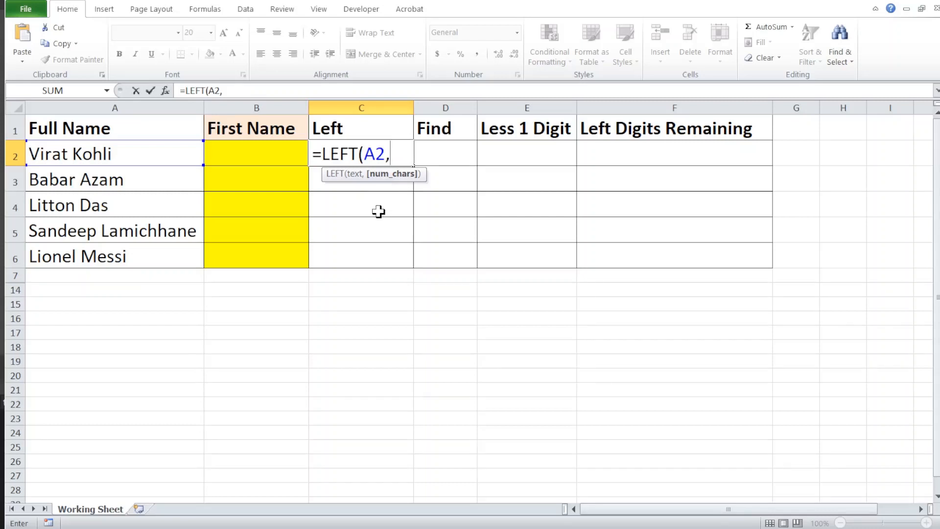
type("5)")
key("Return")
key("Up")
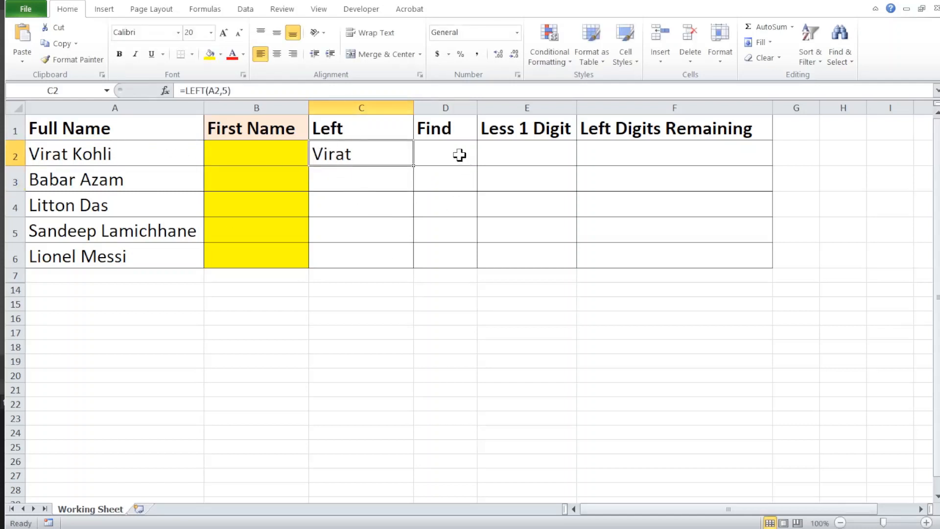
double_click(414, 167)
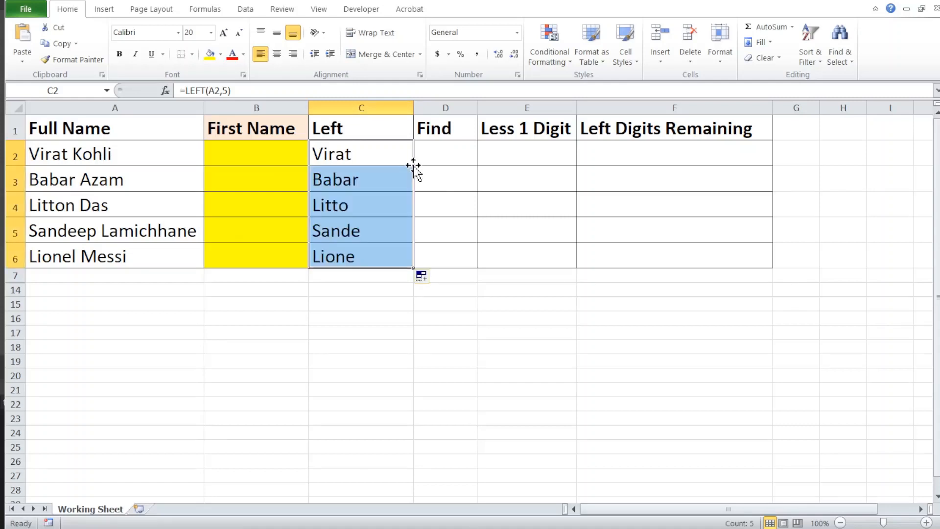
- Compare the copied LEFT formulas in C2:C4 and inspect the fixed num_chars argument of 5 in C2
left_click(351, 182)
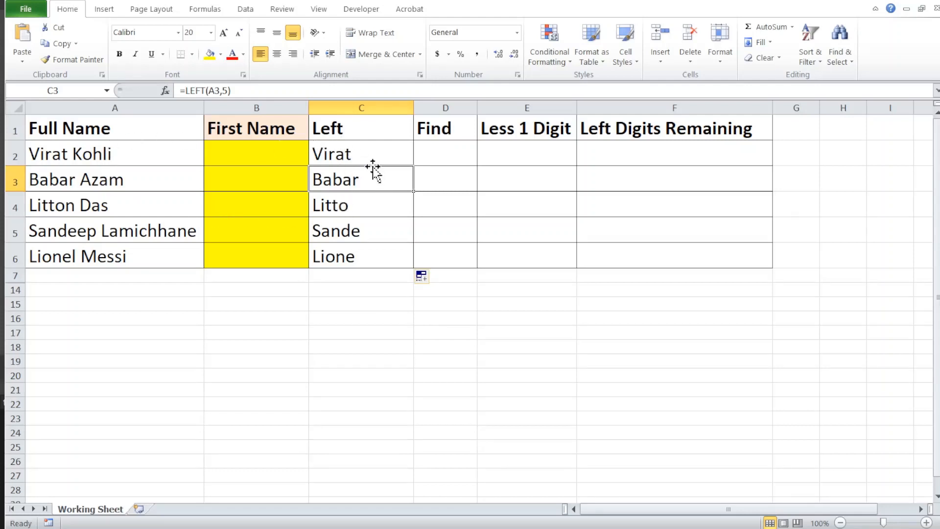
left_click(359, 155)
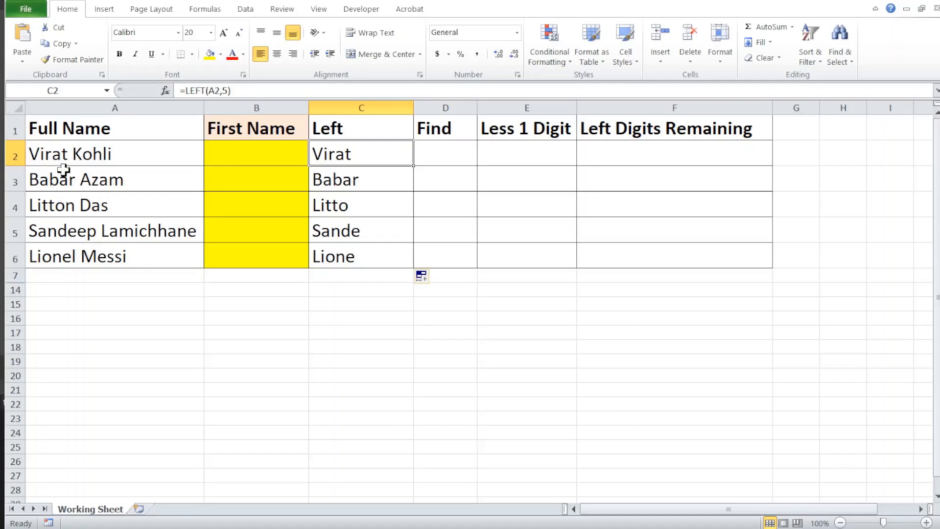
left_click(367, 182)
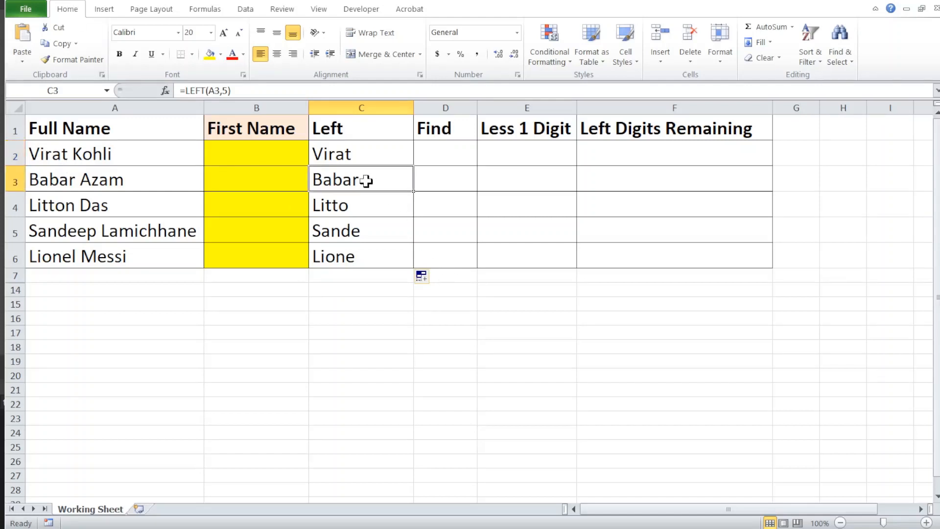
left_click(335, 205)
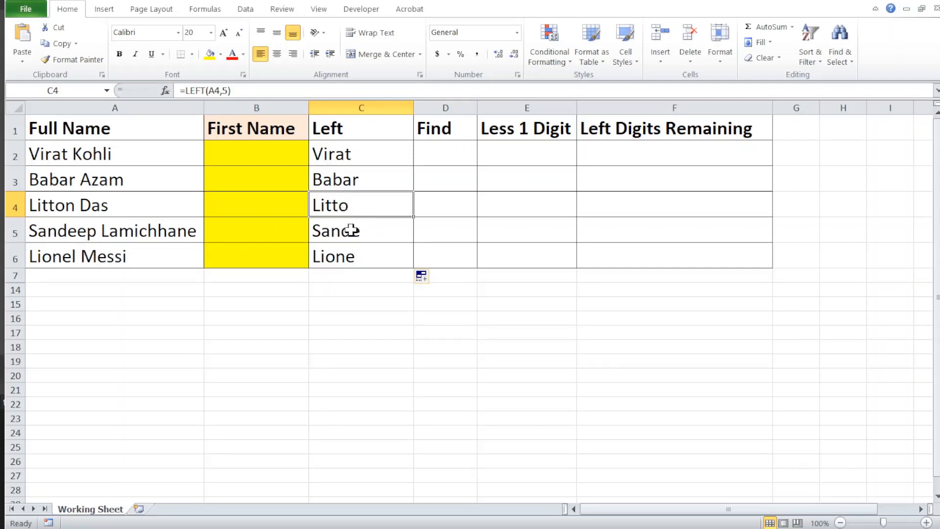
left_click(347, 154)
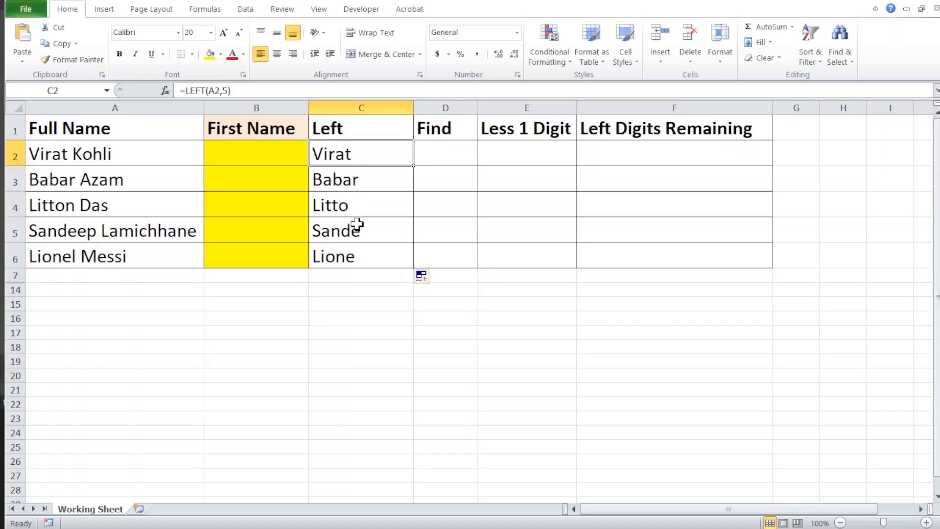
key("F2")
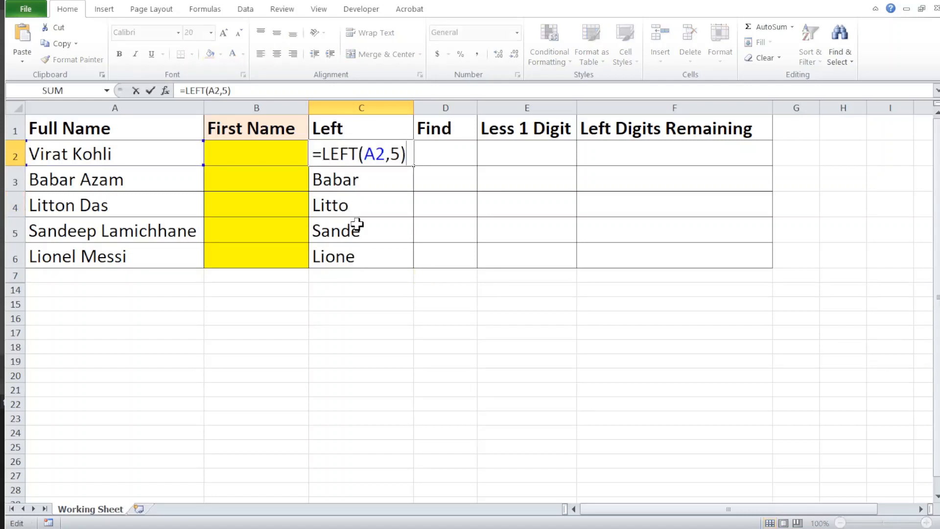
key("Left")
key("shift+Left")
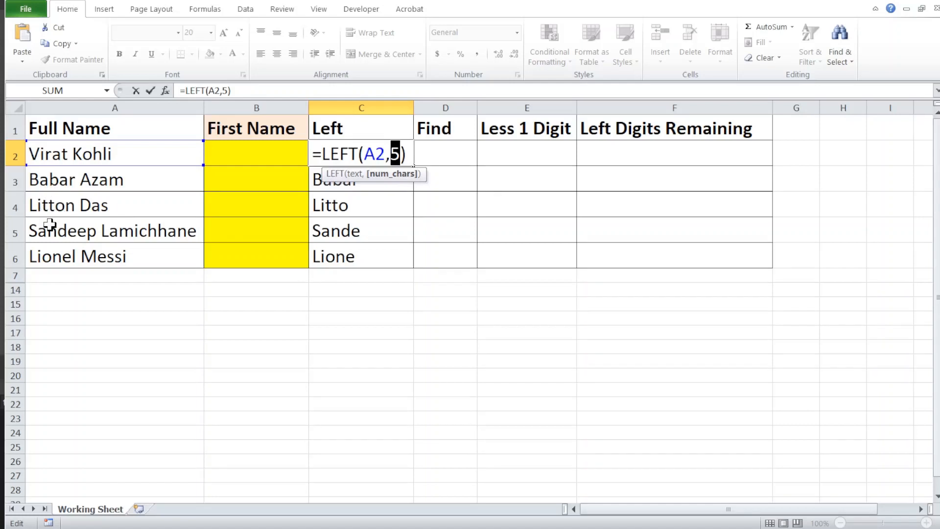
key("ctrl+Return")
key("Right")
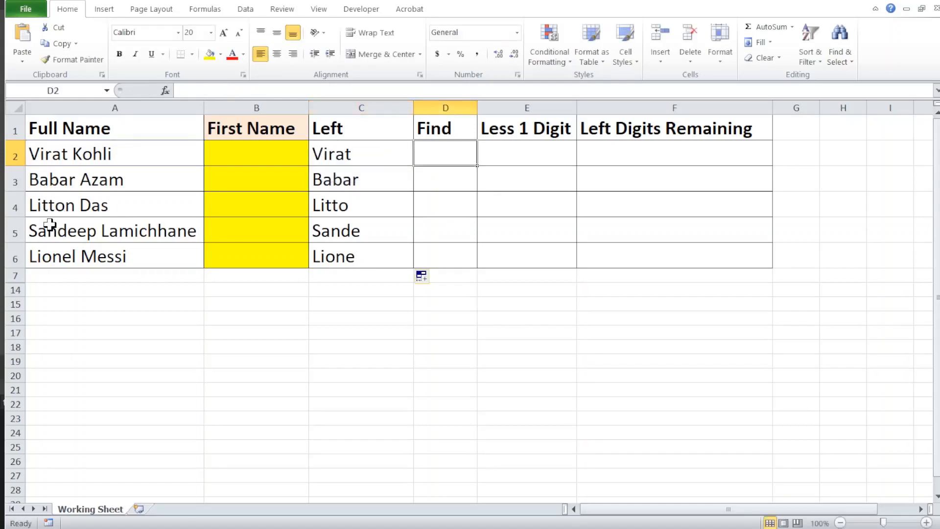
key("Left")
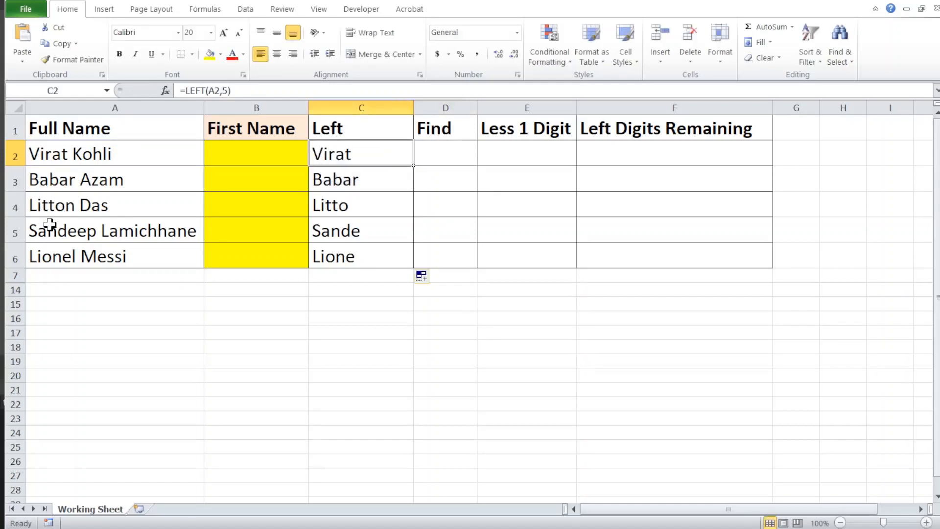
- Review the num_chars argument of the LEFT formula in C2
key("F2")
key("Left")
key("shift+Left")
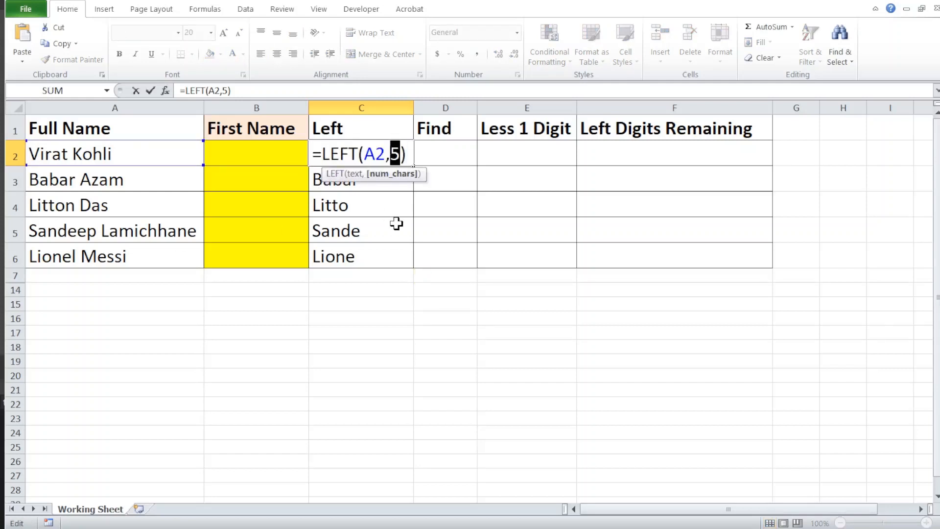
key("Tab")
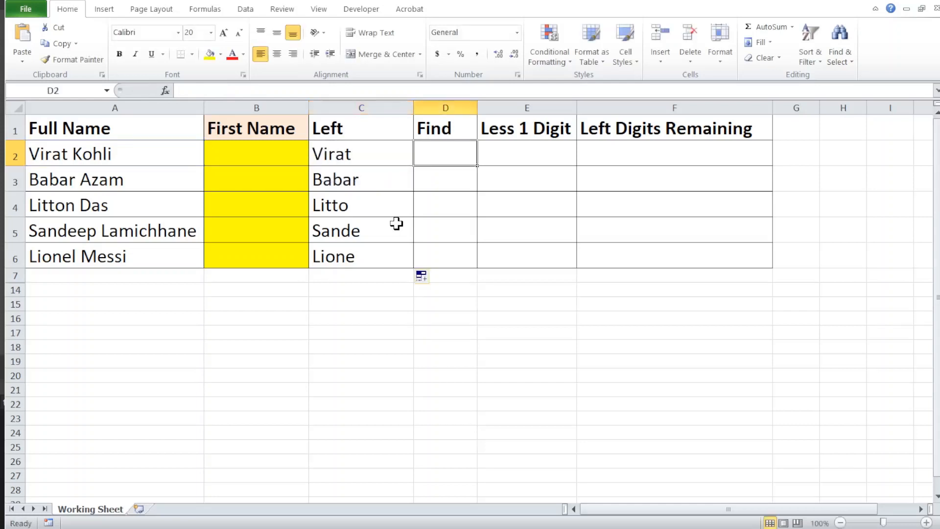
- Enter the formula =FIND(" ",A2,1) in D2 under the Find heading
type("=")
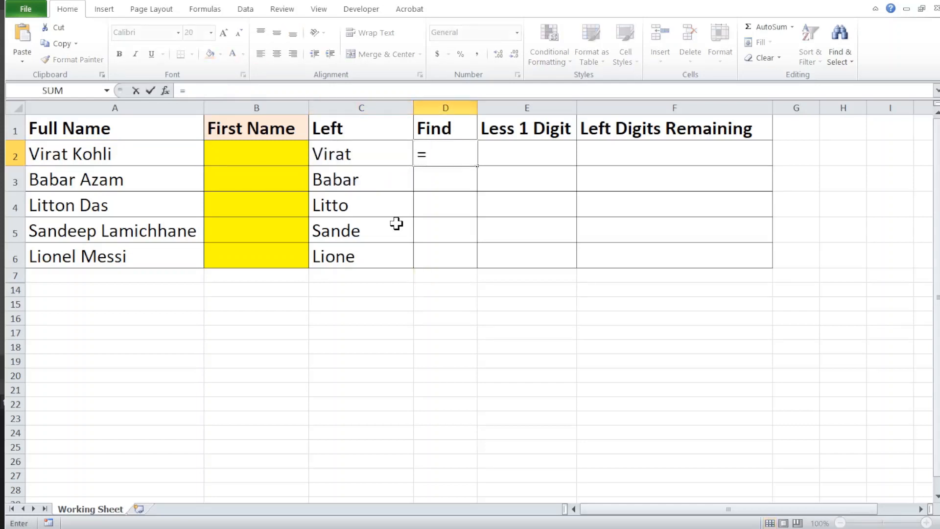
type("finf")
key("BackSpace")
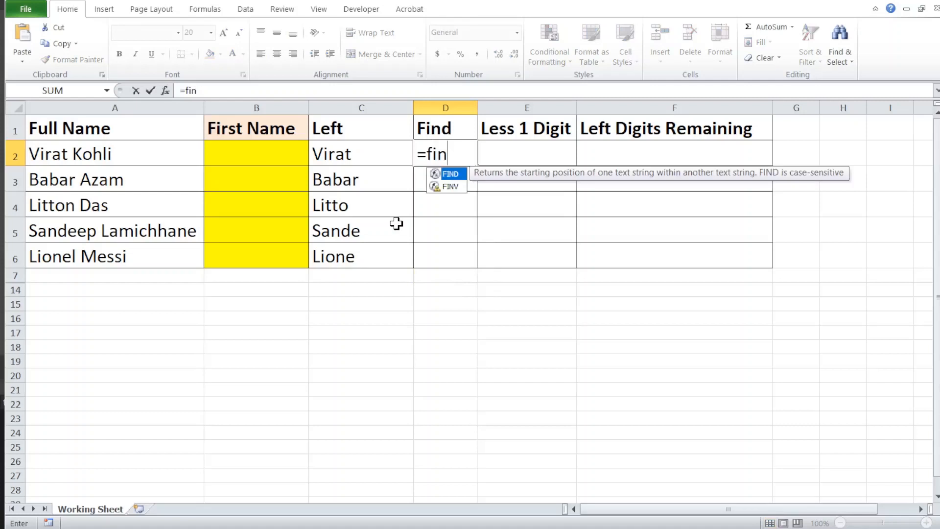
key("Tab")
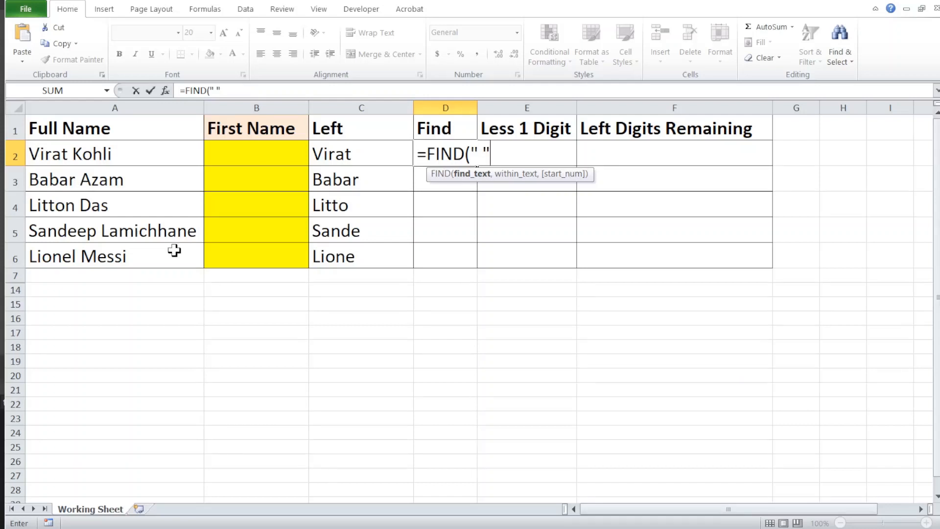
type(",")
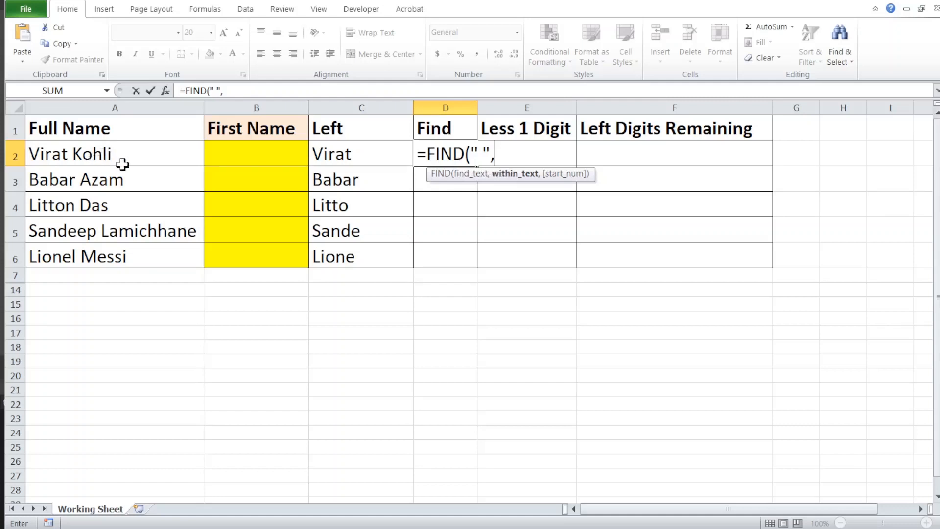
left_click(81, 156)
type(",")
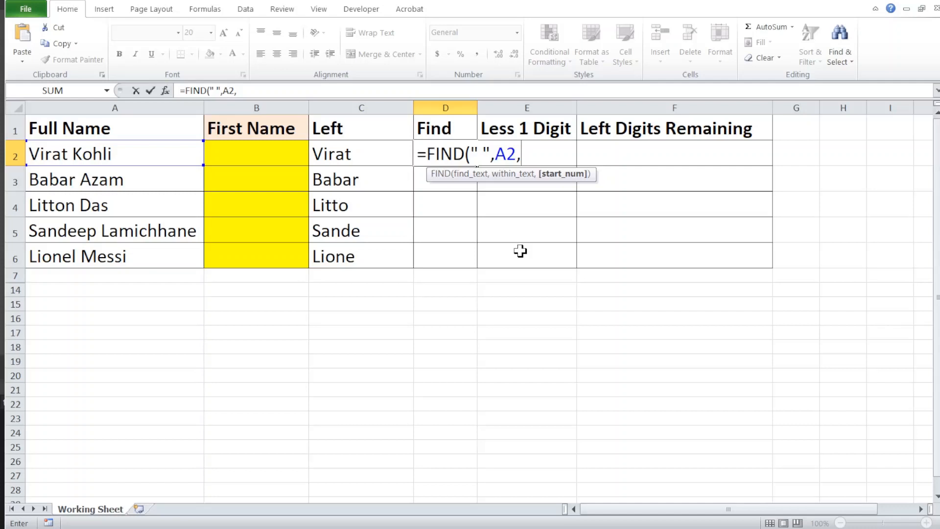
type("1")
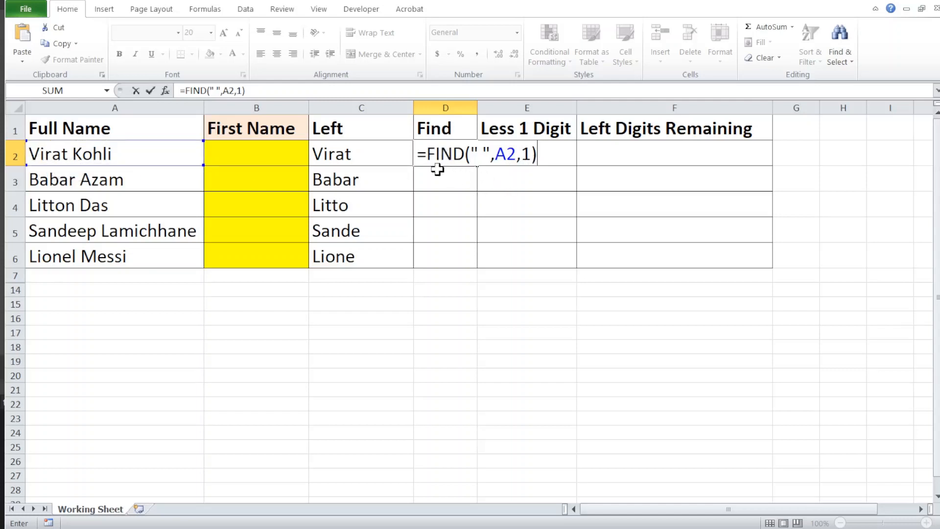
key("Return")
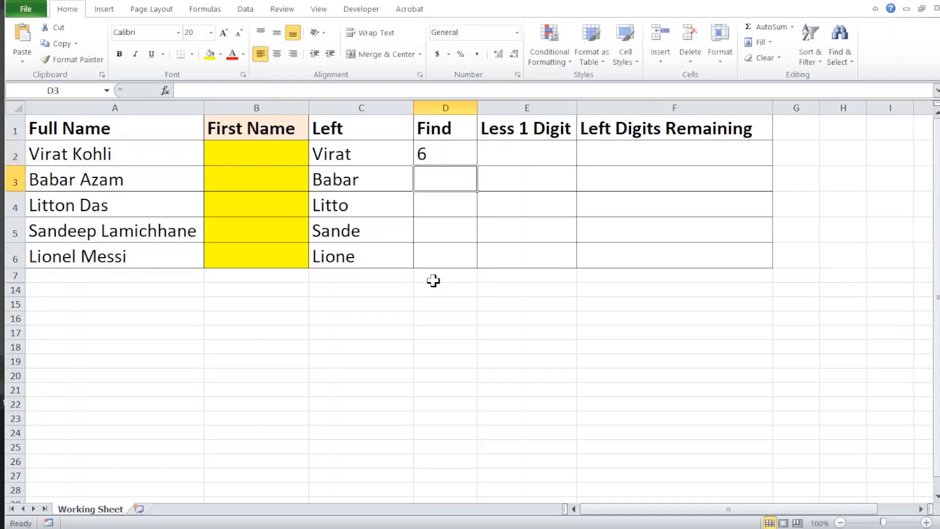
- Copy the FIND formula from D2 down through D6
key("Up")
key("shift+Down")
key("shift+Down")
key("shift+Down")
key("shift+Down")
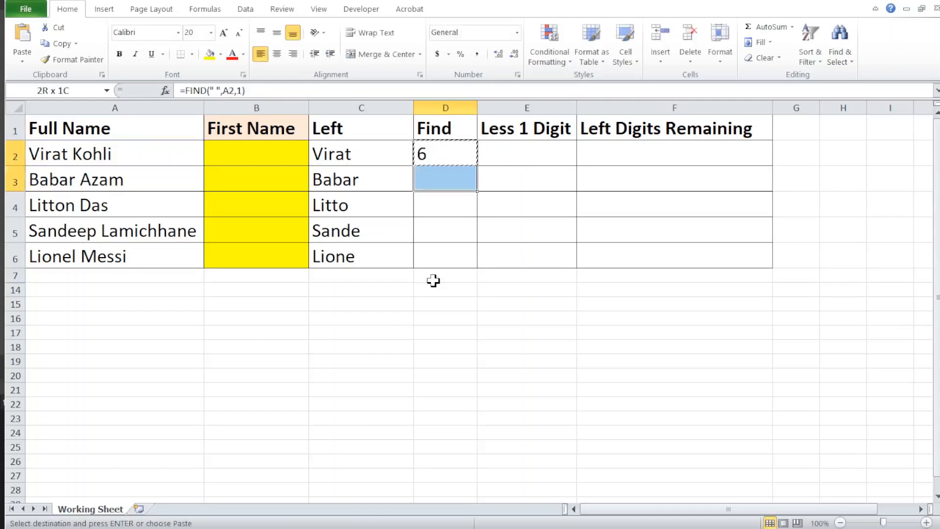
key("ctrl+d")
key("Up")
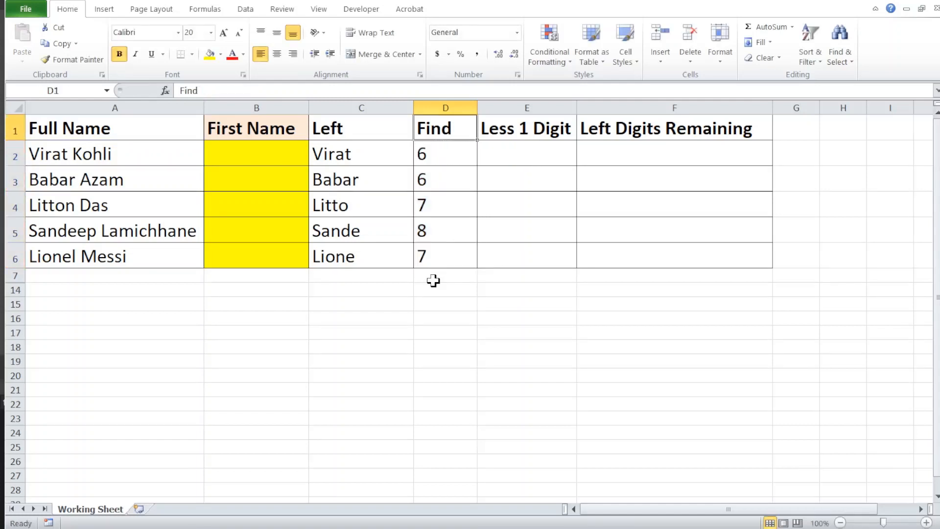
- Compare the LEFT formula in C2 with the FIND formulas and results in D2:D4
key("Down")
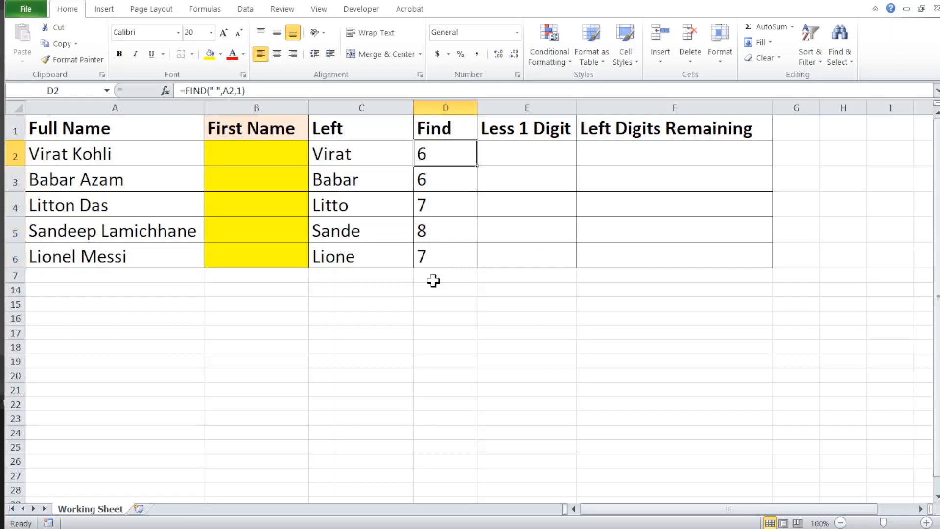
left_click(354, 153)
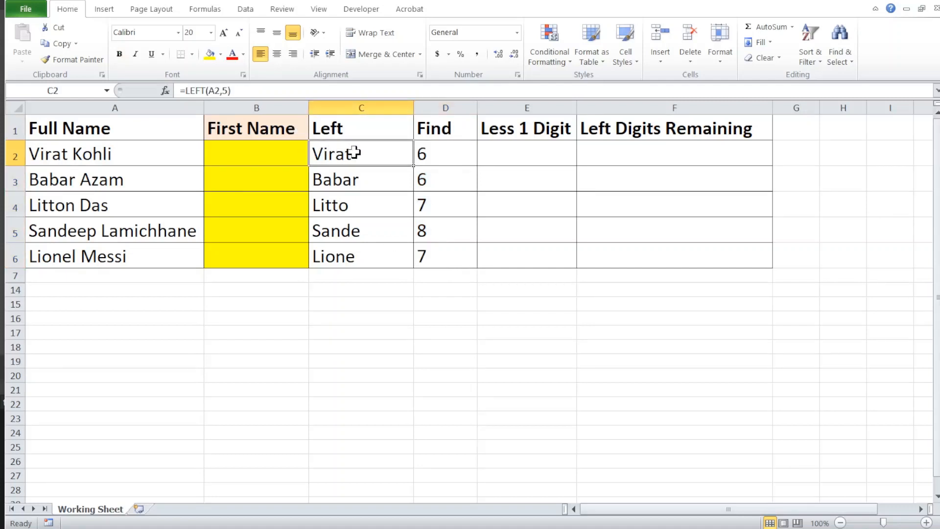
double_click(354, 153)
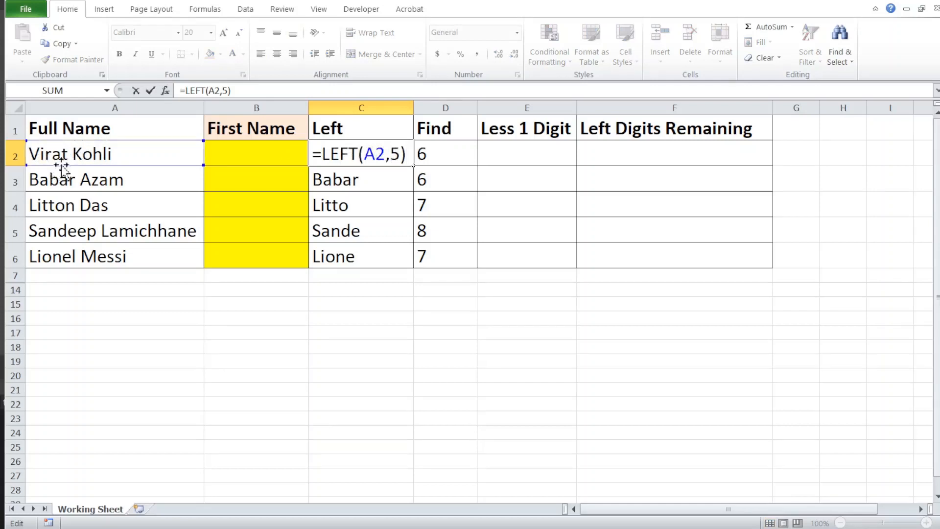
key("Escape")
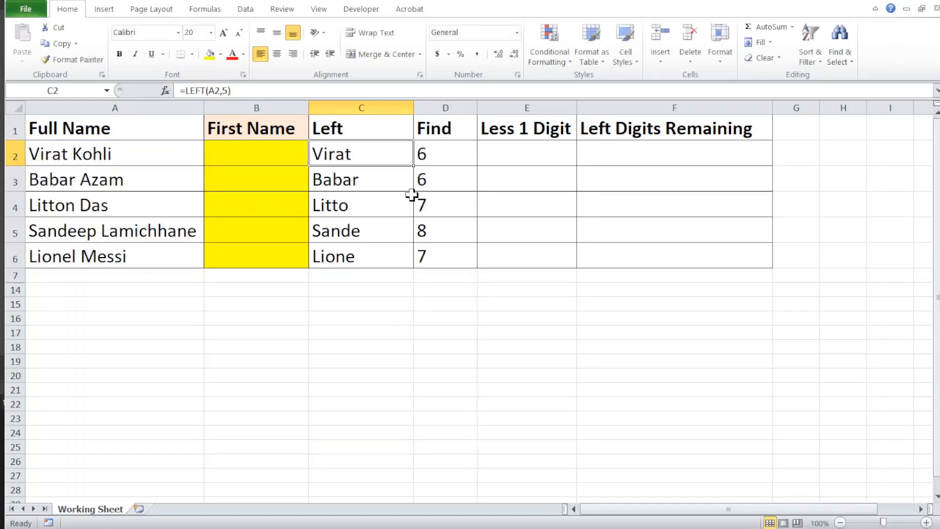
left_click(440, 149)
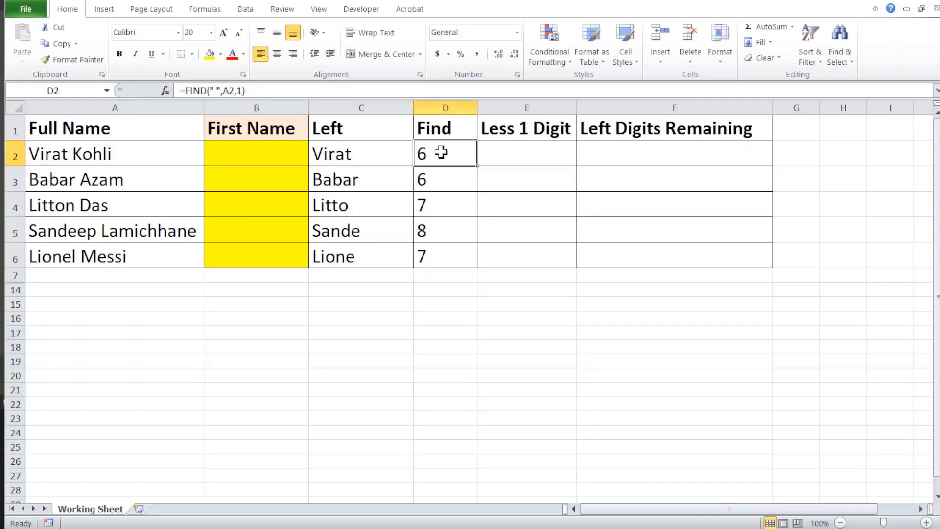
left_click(431, 181)
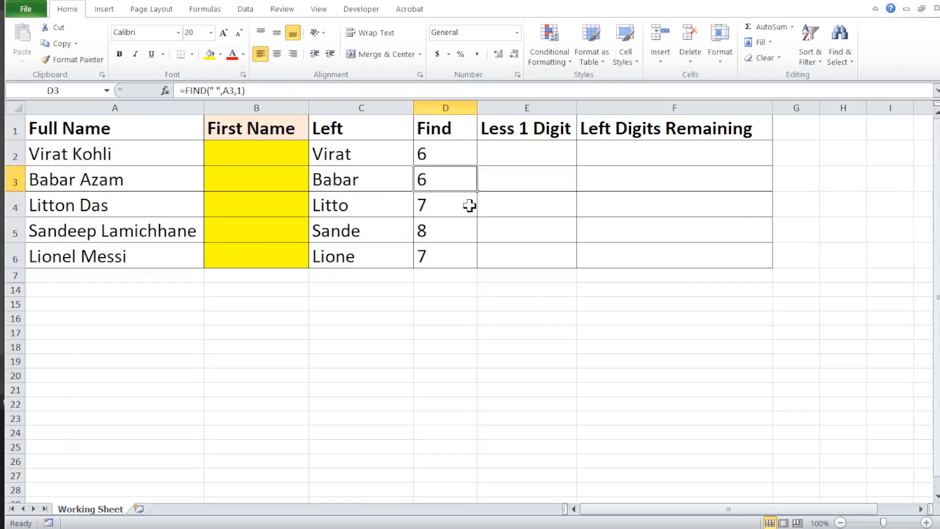
left_click(444, 202)
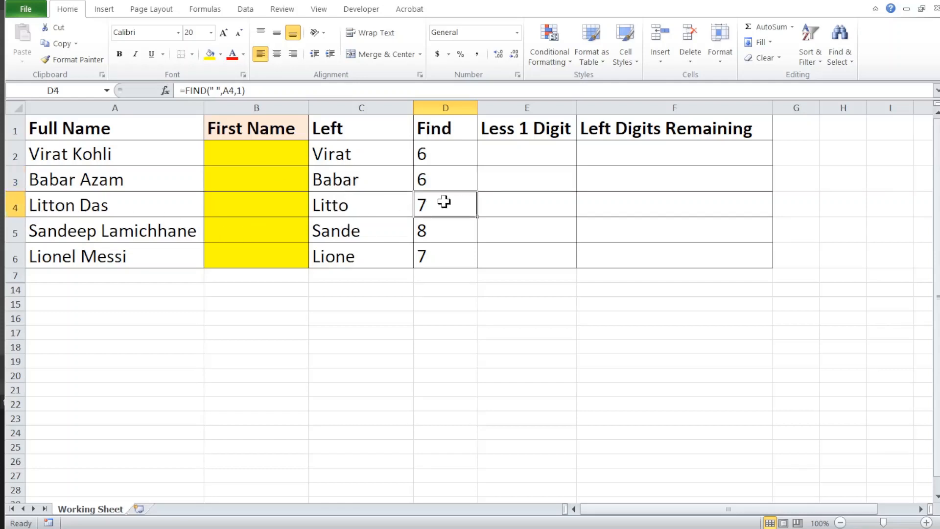
left_click(429, 156)
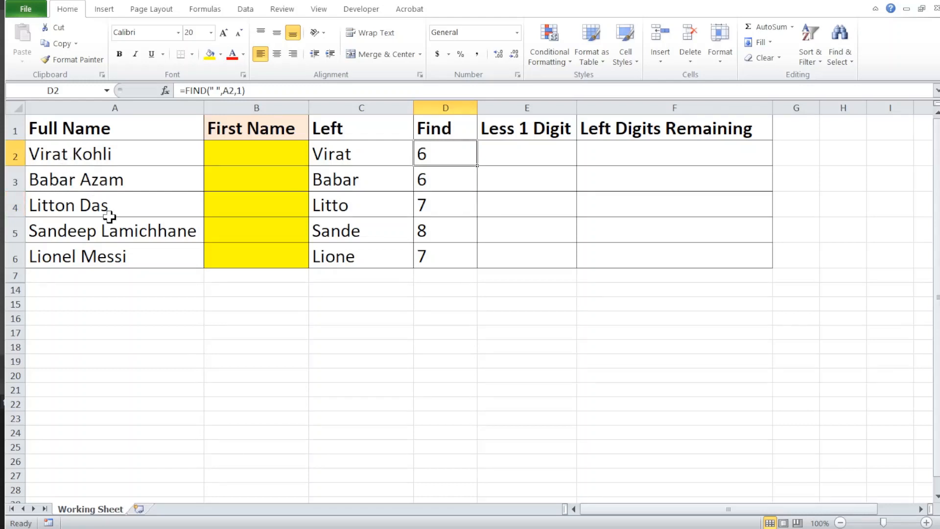
- Enter 1 in E2 under the Less 1 Digit heading and copy it down through E6
key("Right")
type("1")
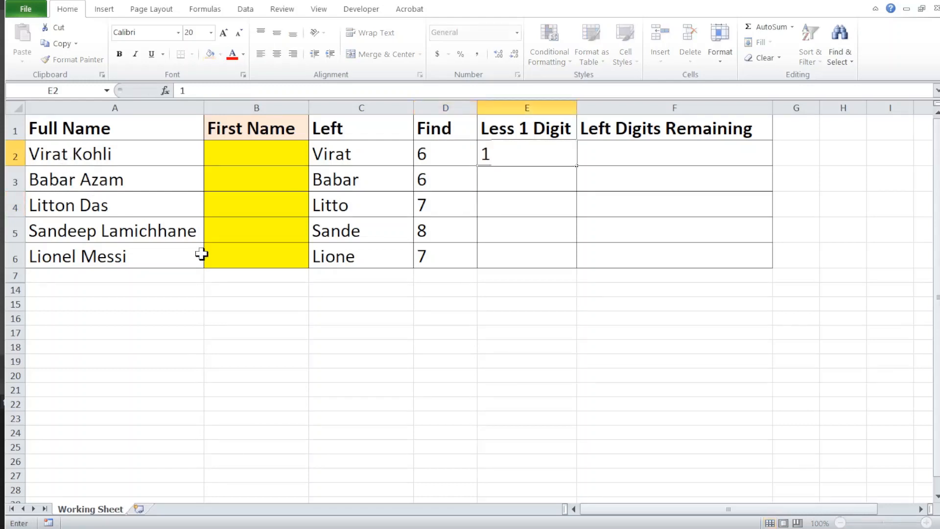
key("ctrl+Return")
key("ctrl+c")
key("shift+Down")
key("shift+Down")
key("shift+Down")
key("shift+Down")
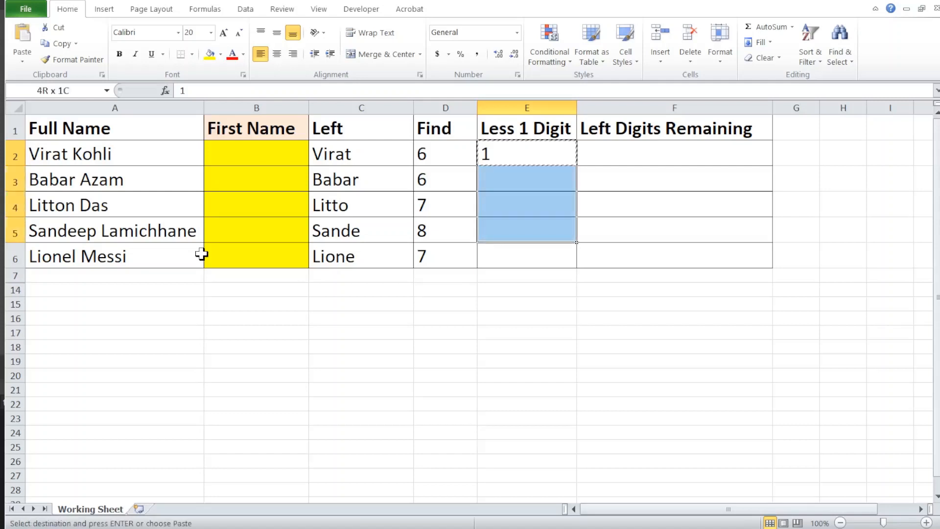
key("Return")
key("shift+Up")
key("shift+Up")
key("shift+Up")
key("shift+Up")
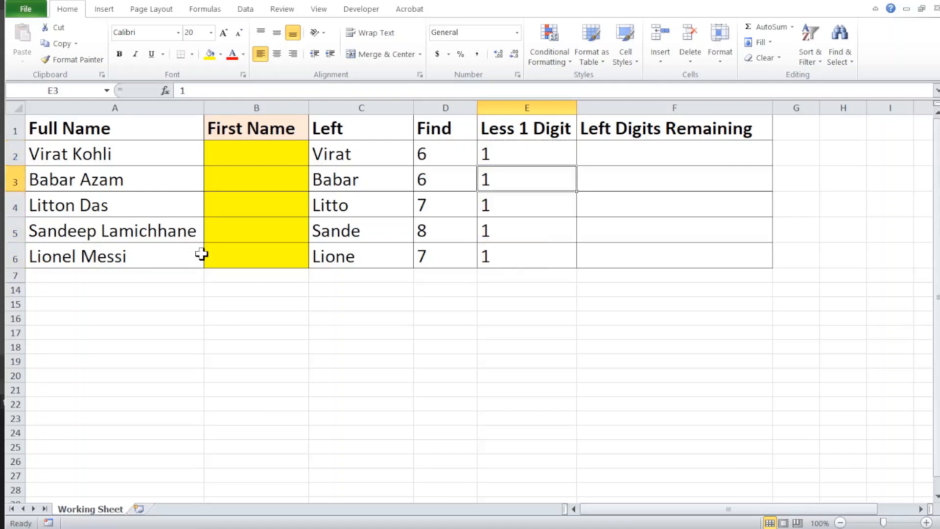
- Enter the formula =D2-E2 in F2 under the Left Digits Remaining heading
key("Right")
type("=")
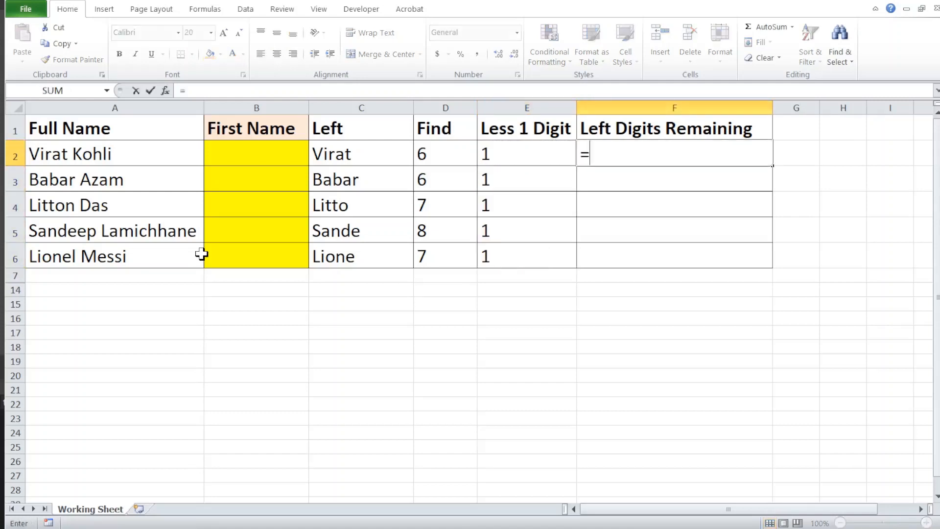
key("Left")
key("Left")
type("-")
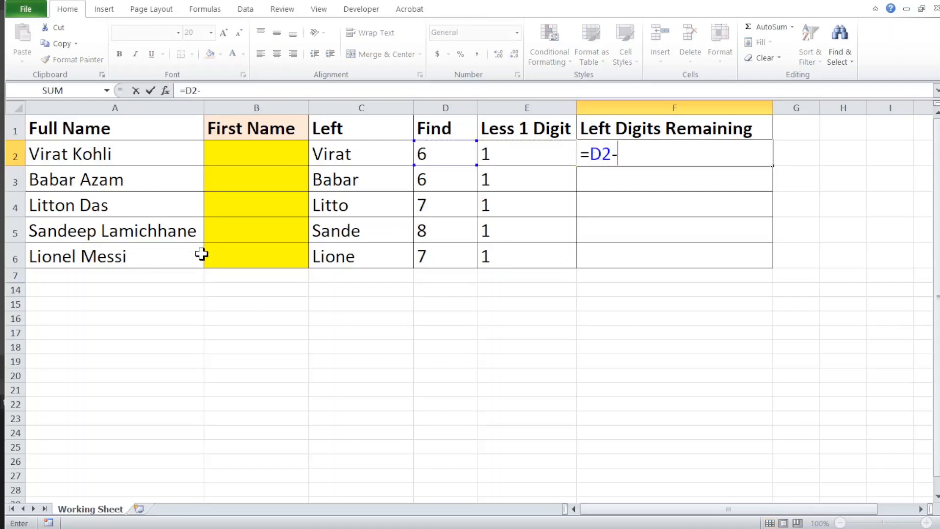
key("Left")
key("ctrl+Return")
- Copy the subtraction formula from F2 down through F6
key("ctrl+c")
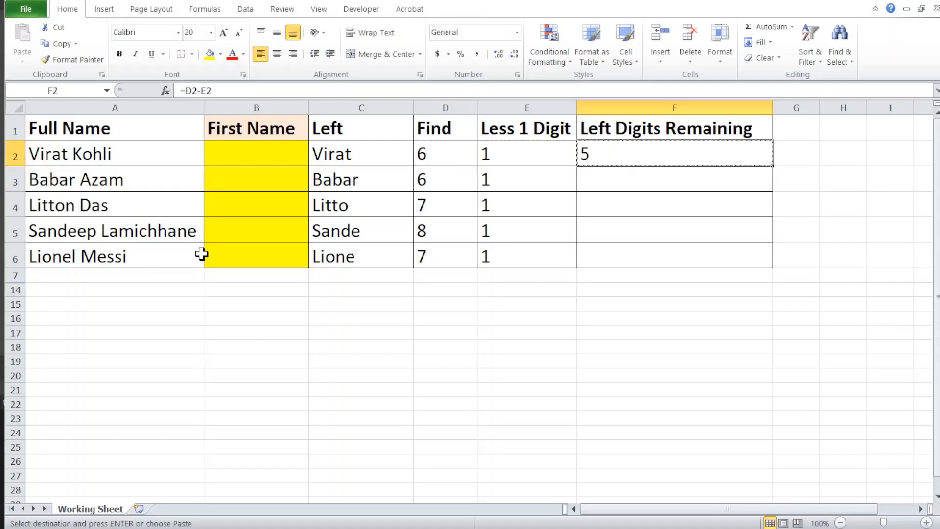
key("Down")
key("shift+Down")
key("shift+Down")
key("shift+Down")
key("Return")
key("Up")
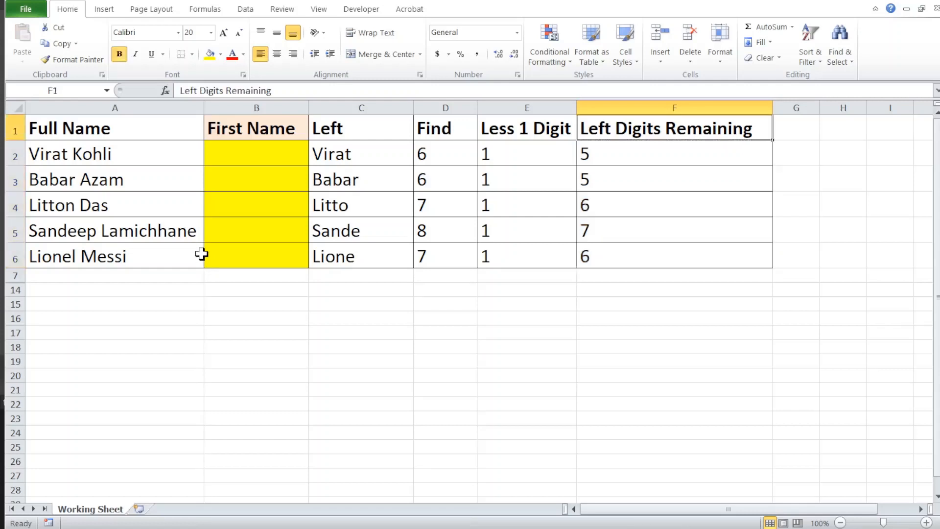
- Check the Left Digits Remaining values in column F against the first names in column A
key("Down")
key("Down")
key("Down")
key("Down")
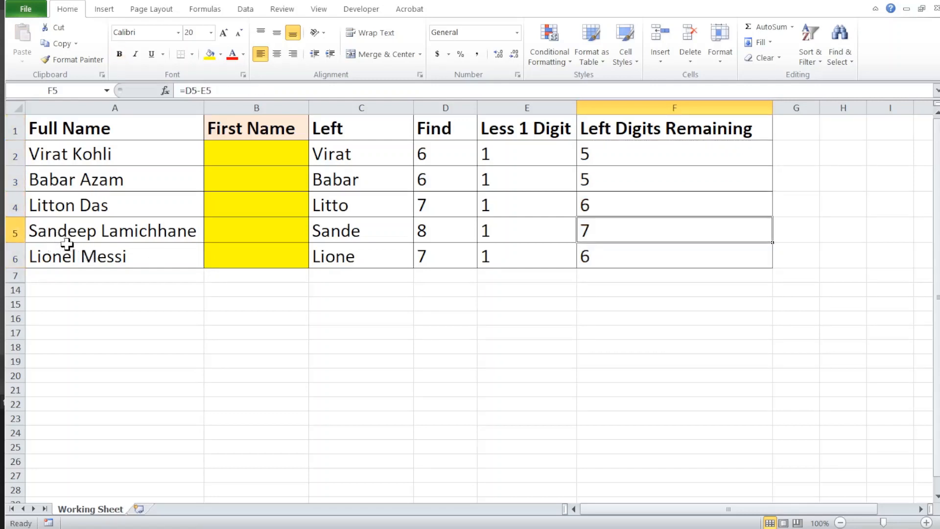
left_click(597, 191)
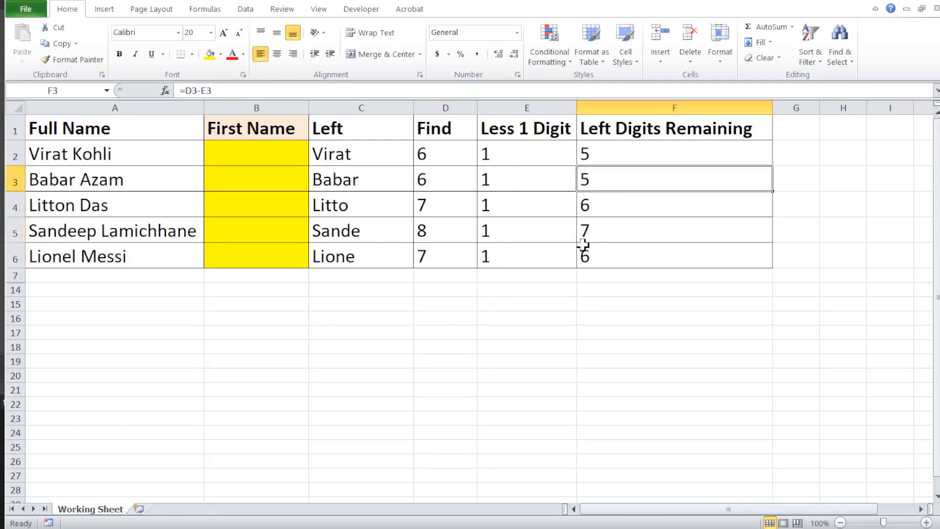
left_click(609, 232)
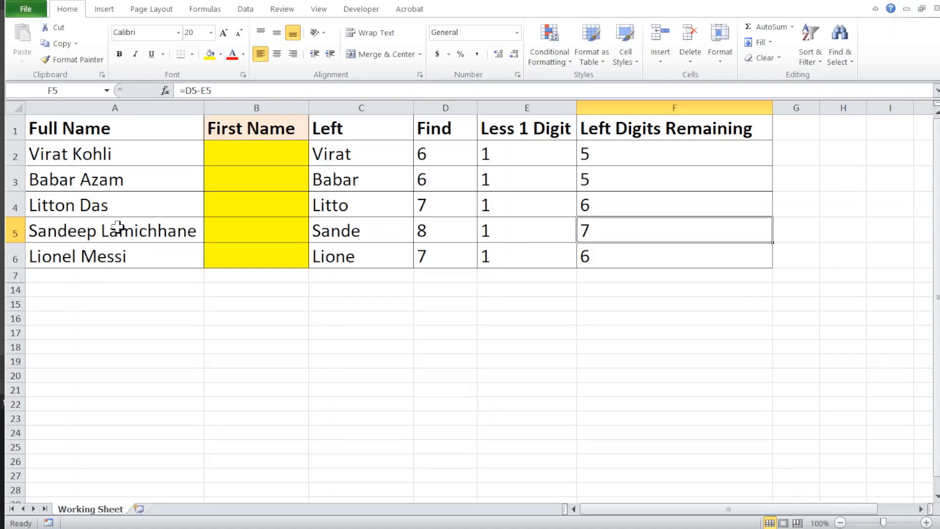
- Enter the formula =LEFT(A2,5) in B2 under the First Name heading
left_click(247, 148)
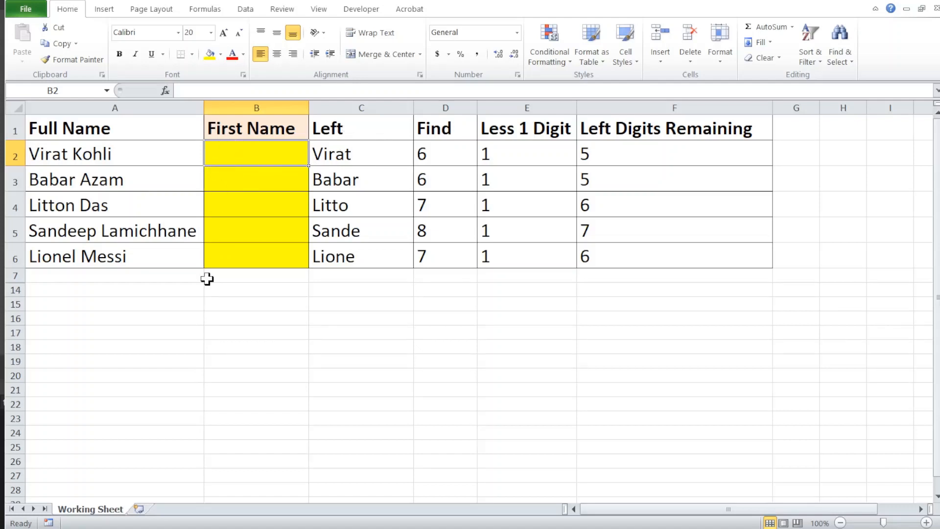
type("=lef")
key("Tab")
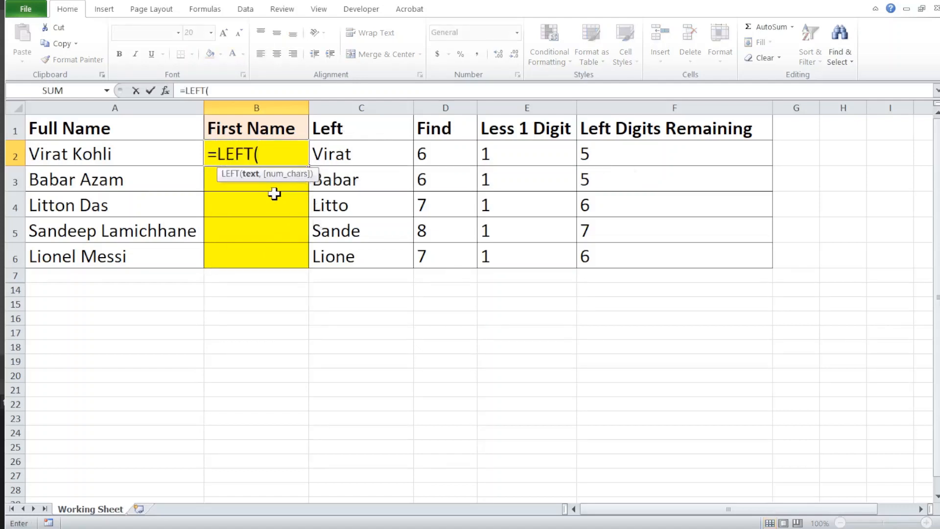
left_click(114, 147)
type(",5")
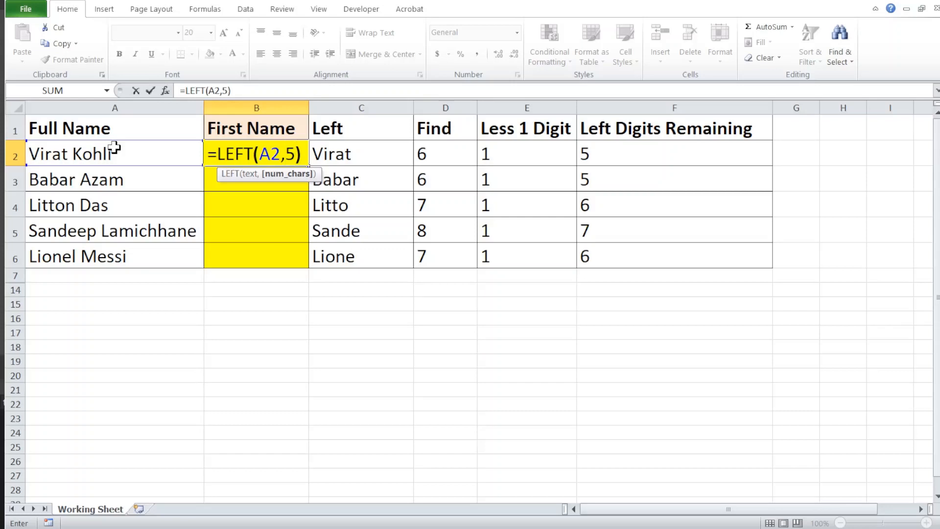
key("ctrl+Return")
- Replace the fixed character count in the B2 formula so it reads =LEFT(A2,D2-1)
key("F2")
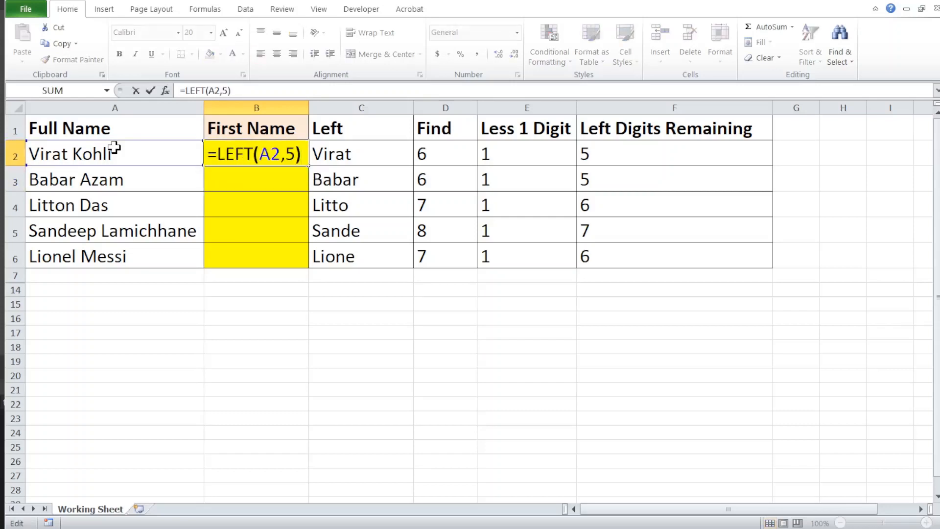
key("Left")
key("shift+Left")
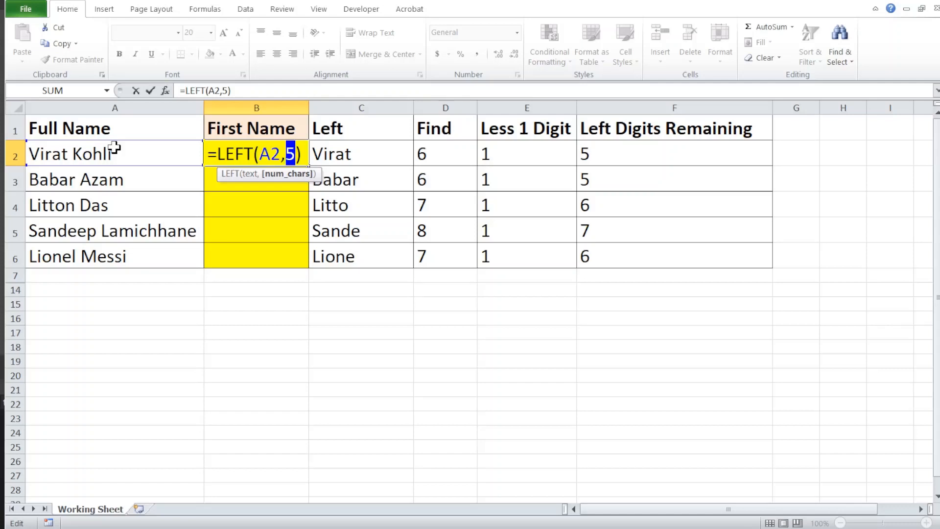
left_click(438, 155)
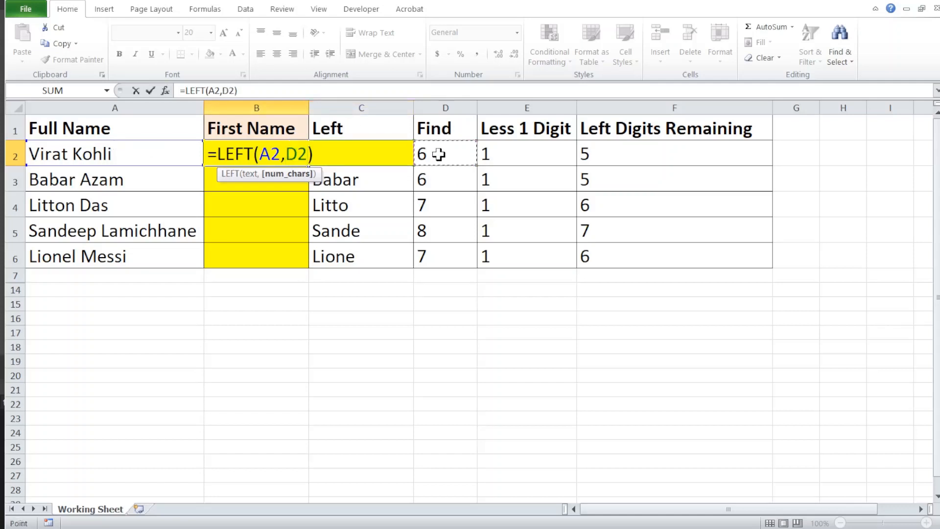
type("-")
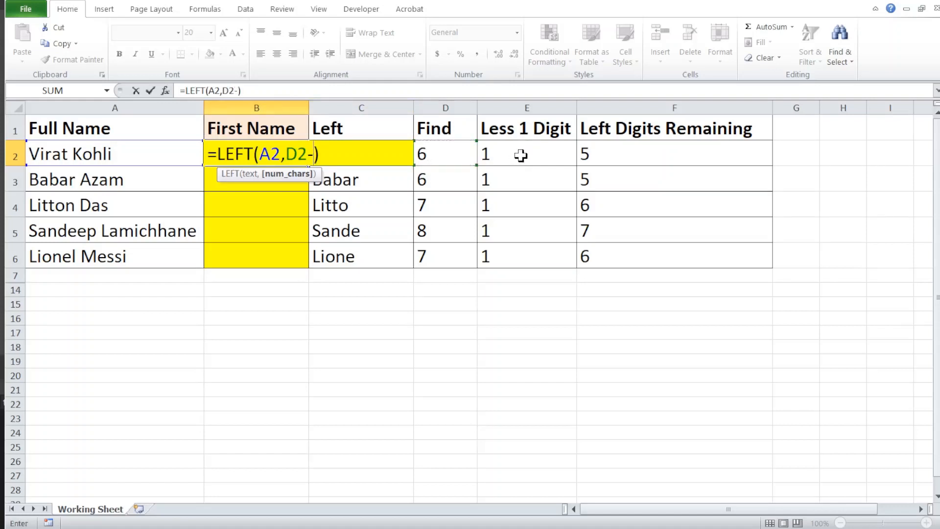
type("1")
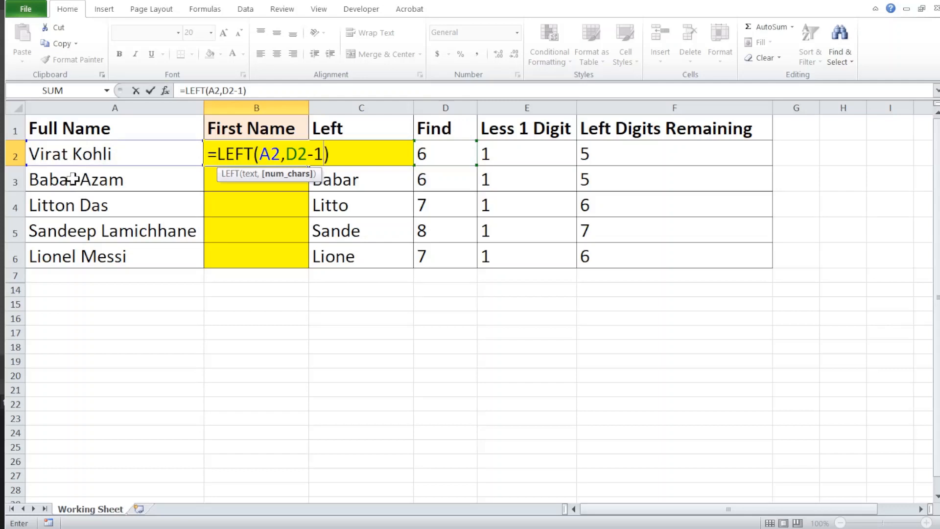
key("Return")
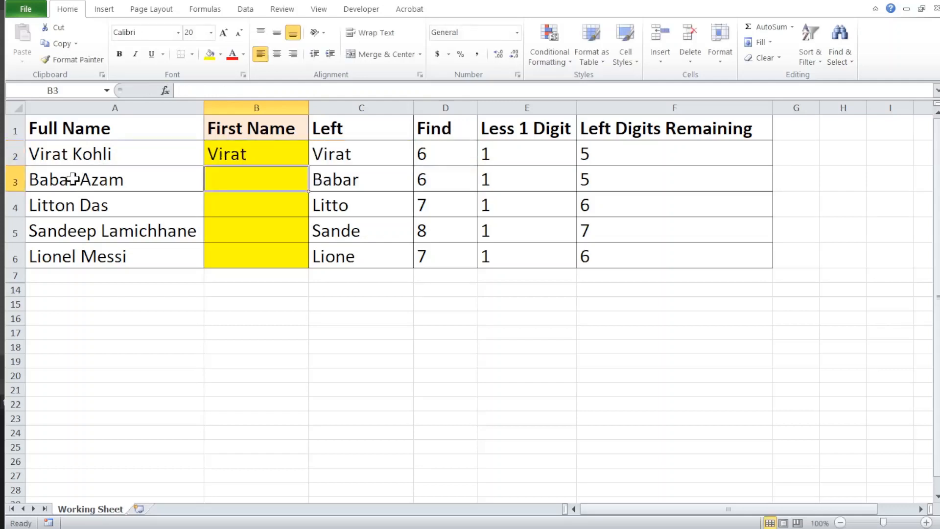
- Copy the =LEFT(A2,D2-1) formula from B2 down through B6 in the First Name column
key("Right")
key("Up")
key("Left")
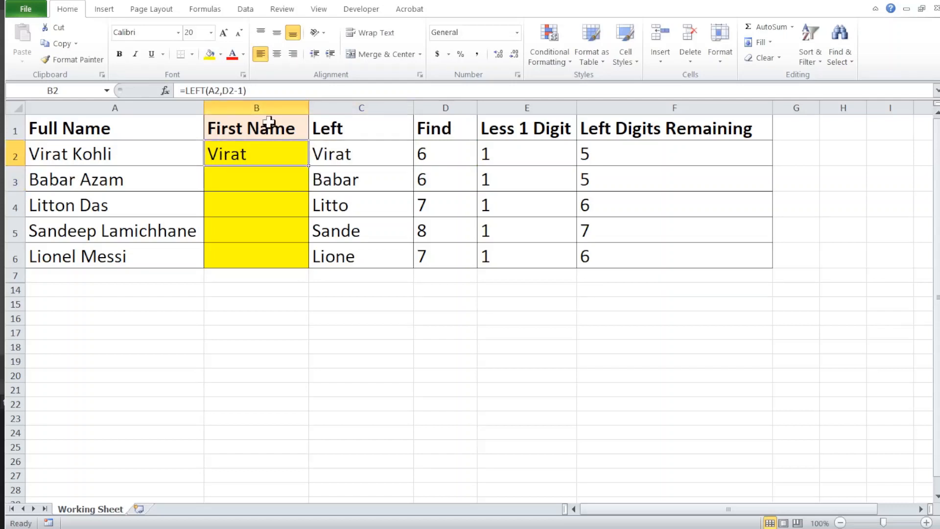
double_click(311, 166)
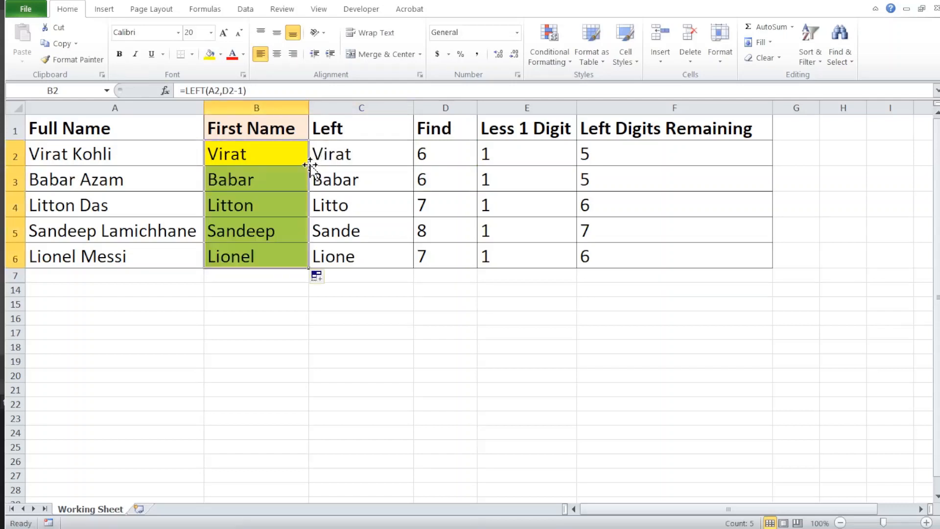
left_click(241, 233)
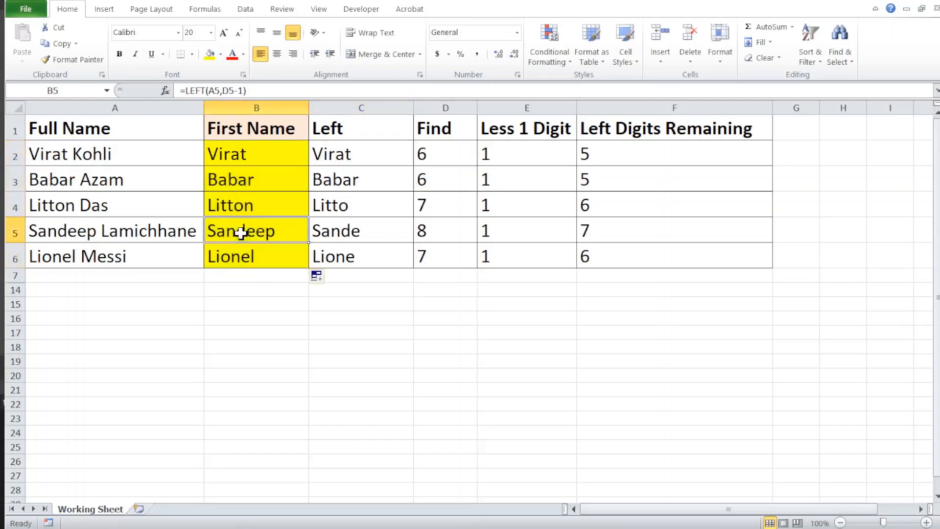
- Replace the D2 reference in the B2 formula with a nested FIND, giving =LEFT(A2,FIND(" ",A2,1)-1)
left_click(239, 161)
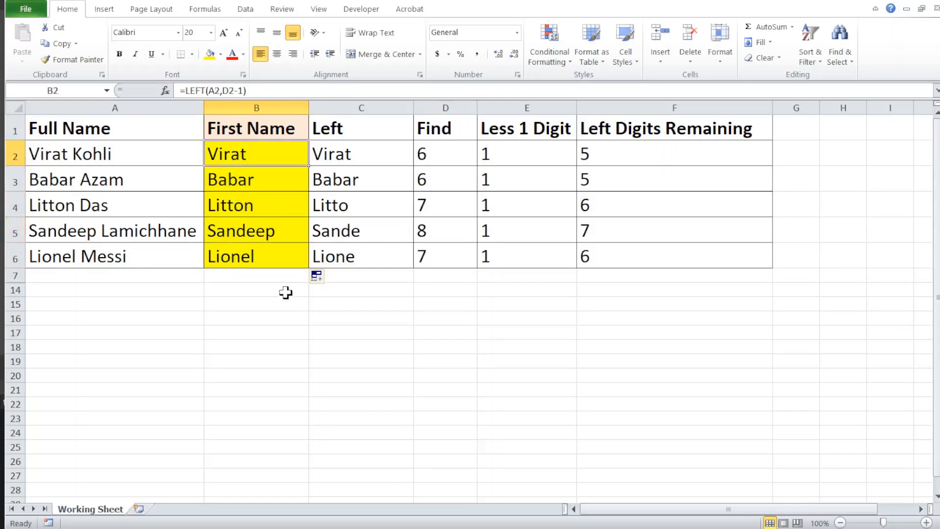
key("F2")
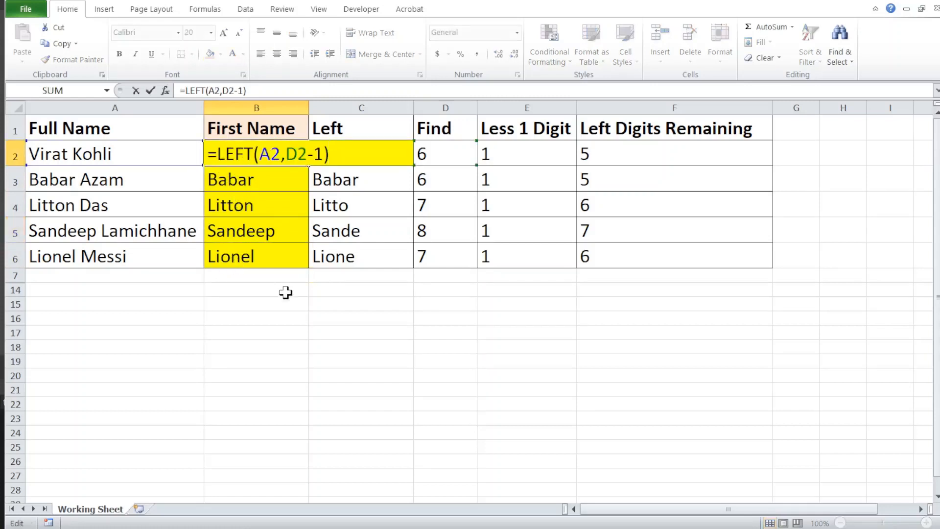
left_click(310, 156)
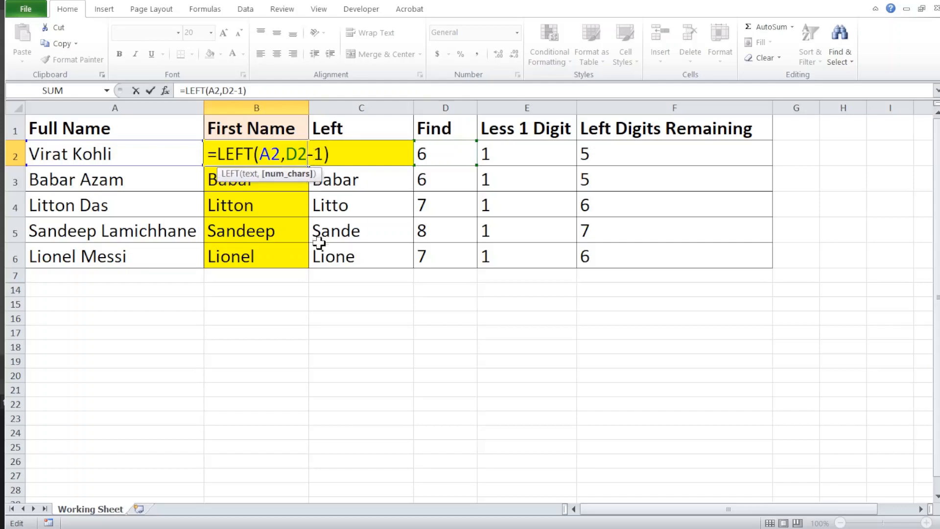
key("BackSpace")
key("BackSpace")
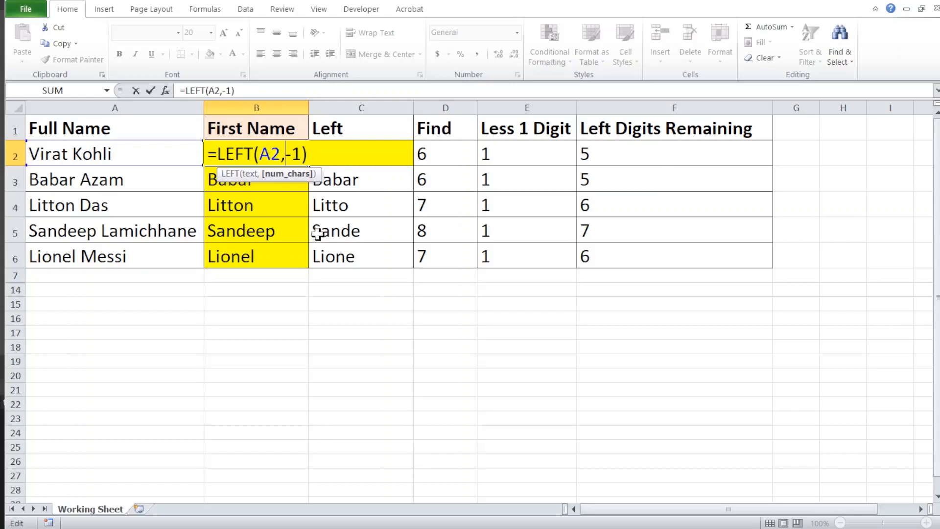
type("find")
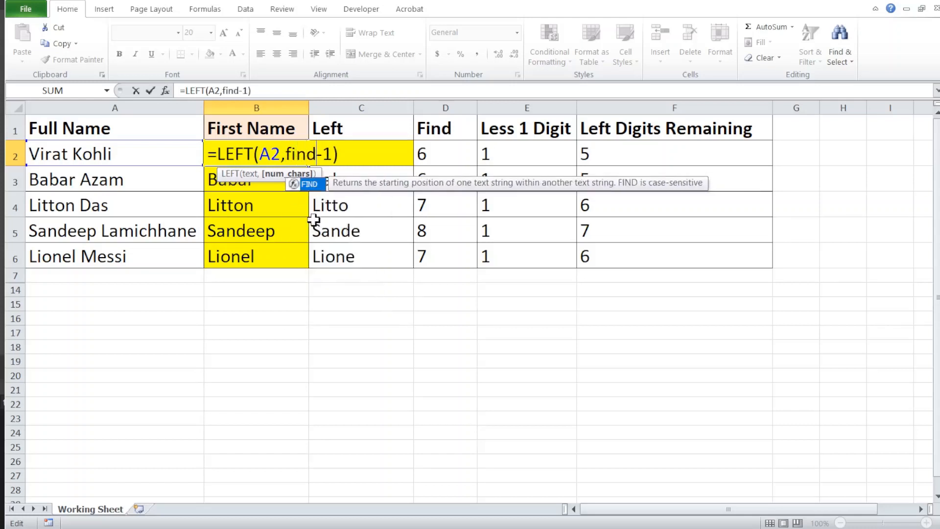
key("Tab")
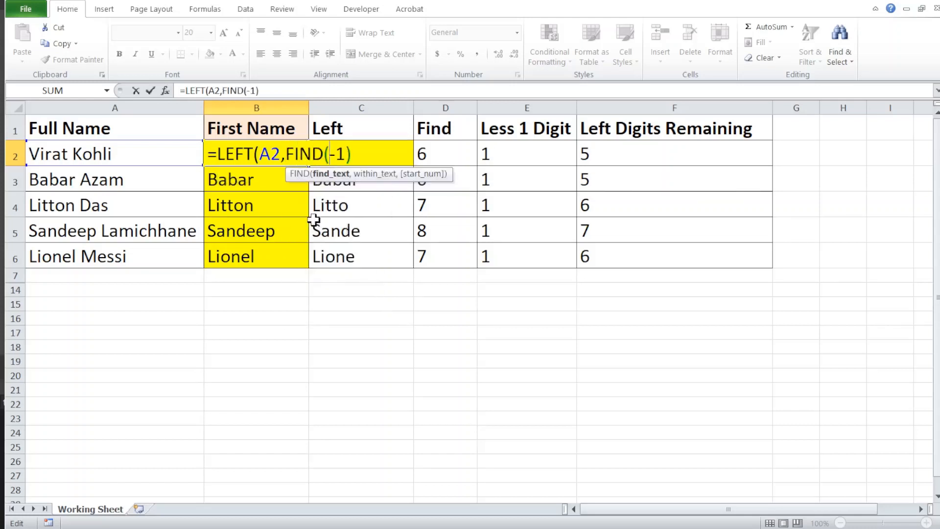
type("\" \",")
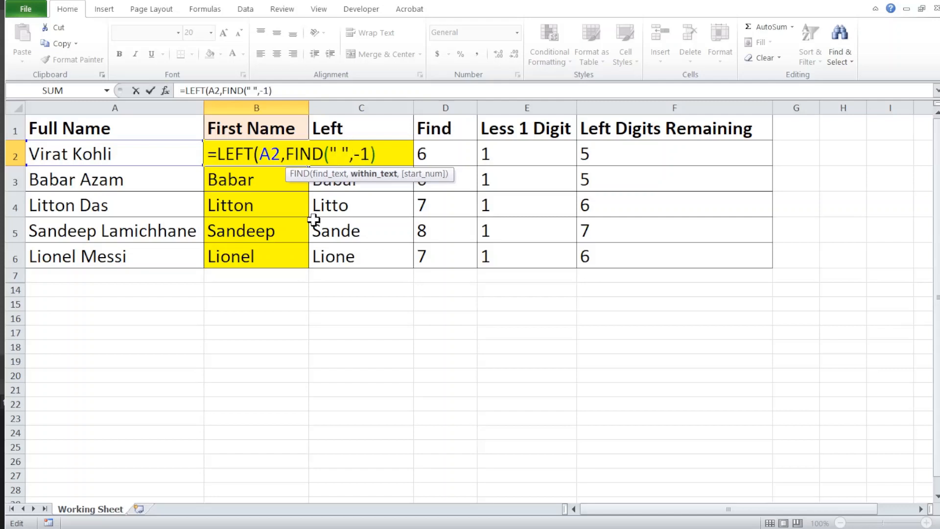
type("A")
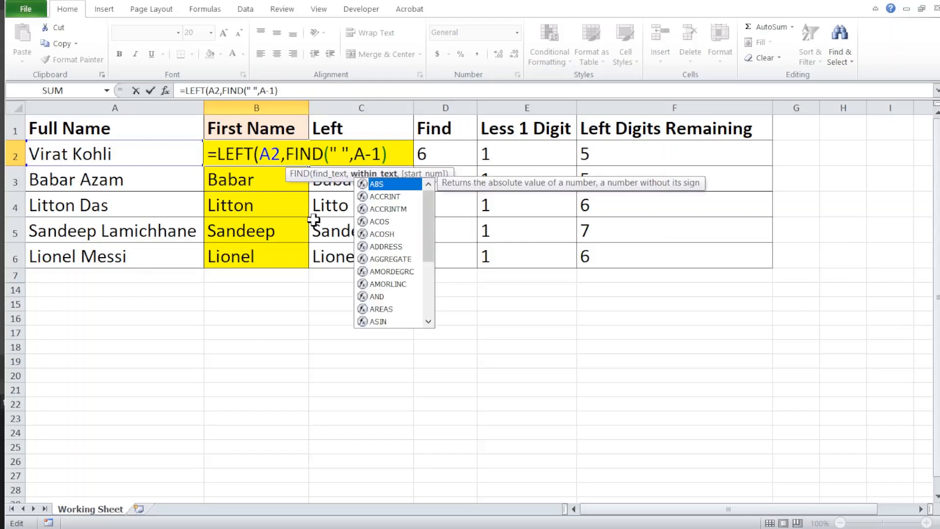
type("2")
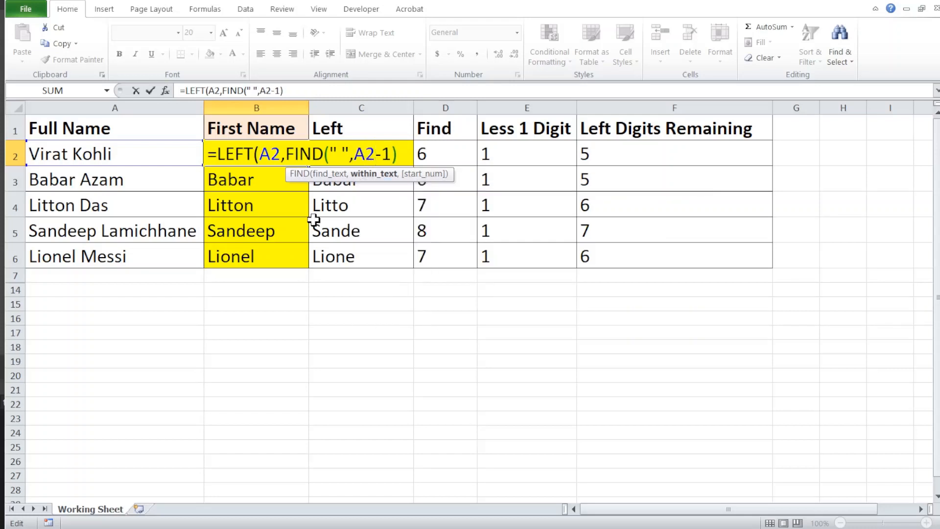
type(",1")
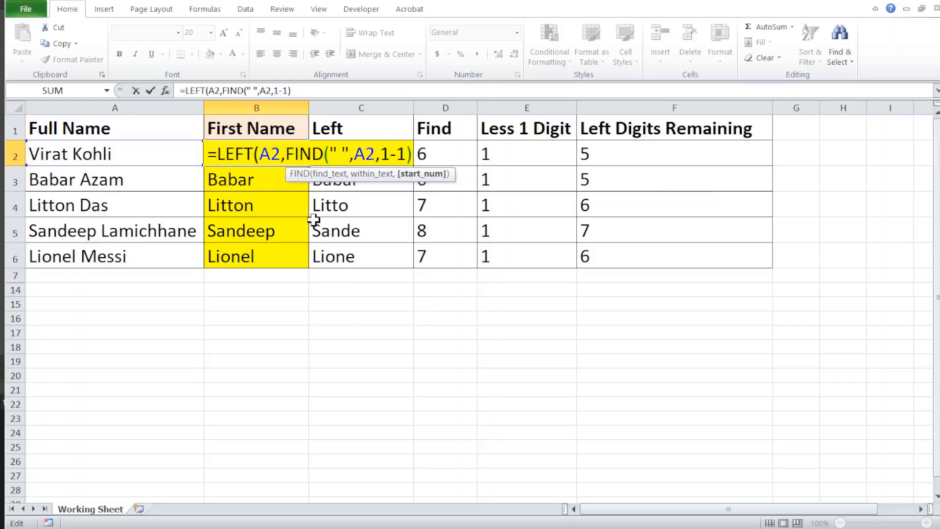
type(")")
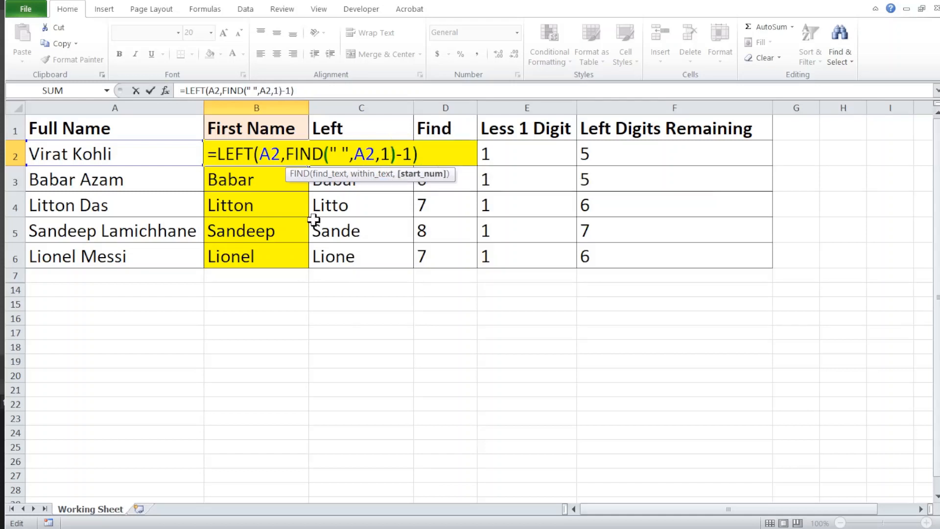
key("Return")
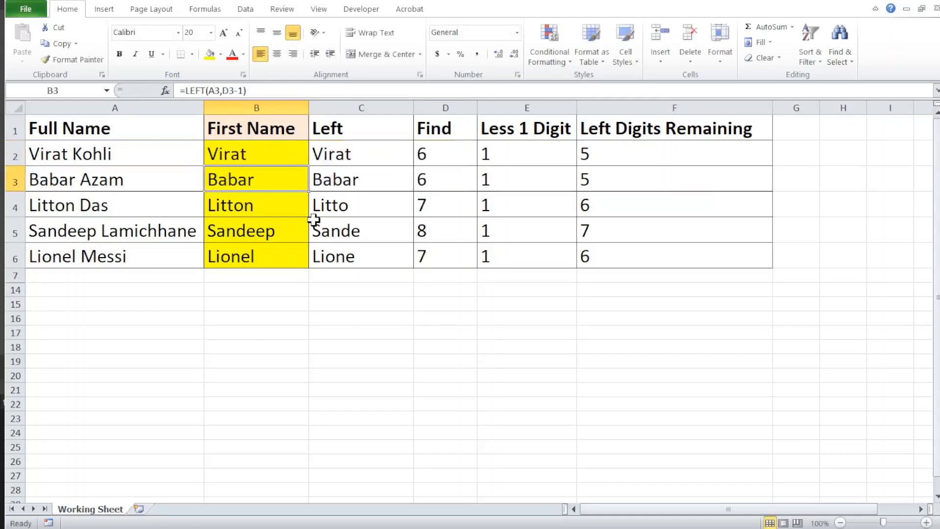
- Copy the combined LEFT and FIND formula from B2 down through B6
key("Up")
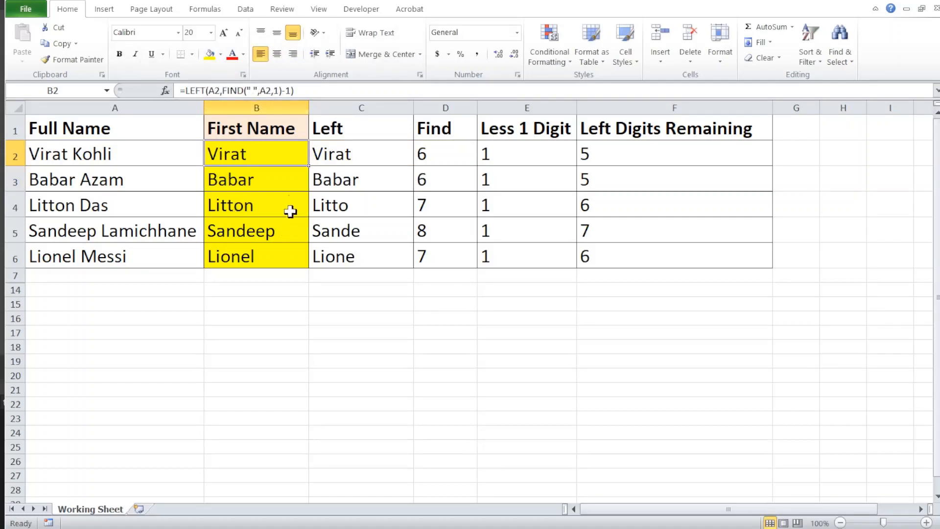
double_click(308, 163)
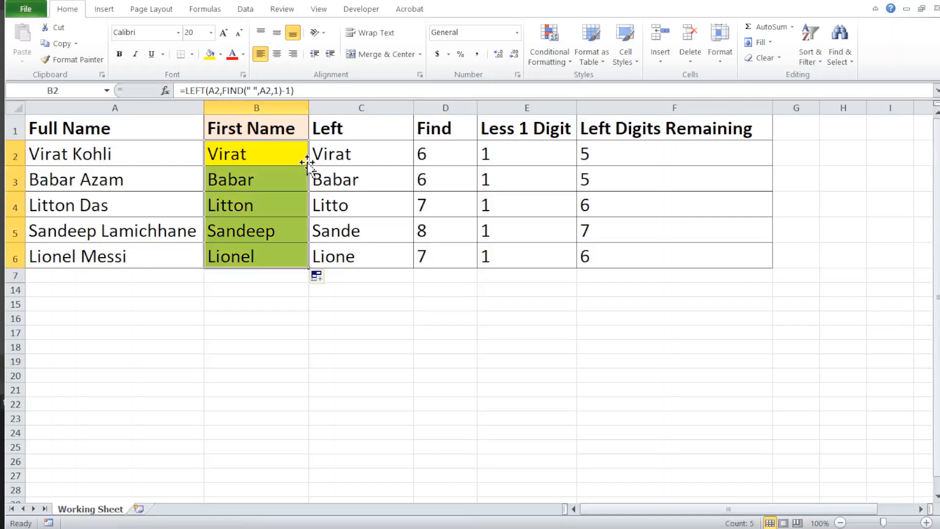
left_click(259, 193)
- Review the copied formulas in the First Name column against the Left and Find headings in row 1
key("Down")
key("Down")
key("Down")
key("Up")
key("Up")
key("Up")
key("Up")
key("Up")
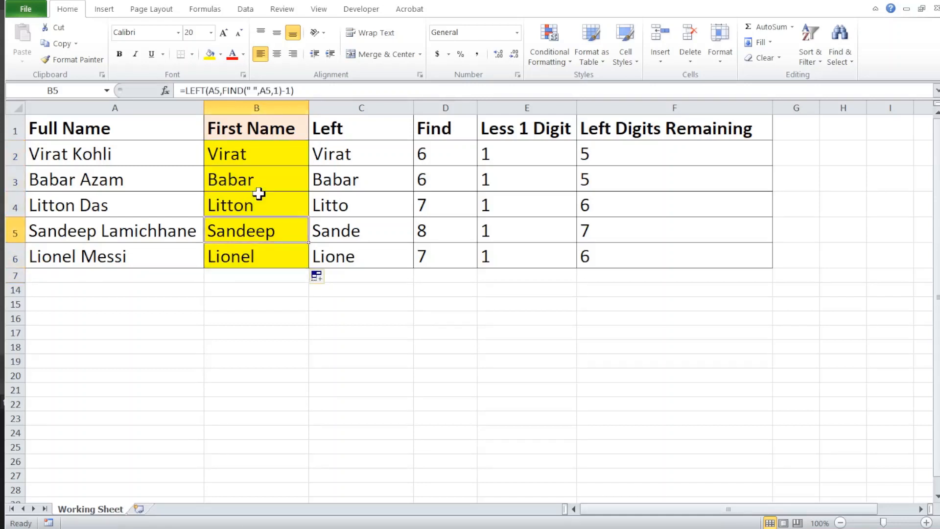
key("Down")
key("Down")
key("Down")
key("Down")
key("Up")
key("Up")
key("Up")
key("Up")
key("Up")
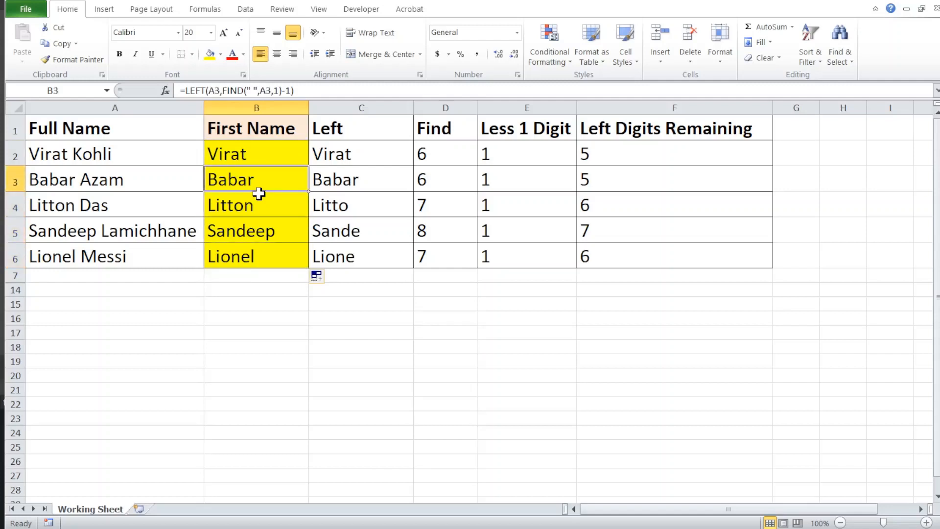
key("Right")
key("shift+Right")
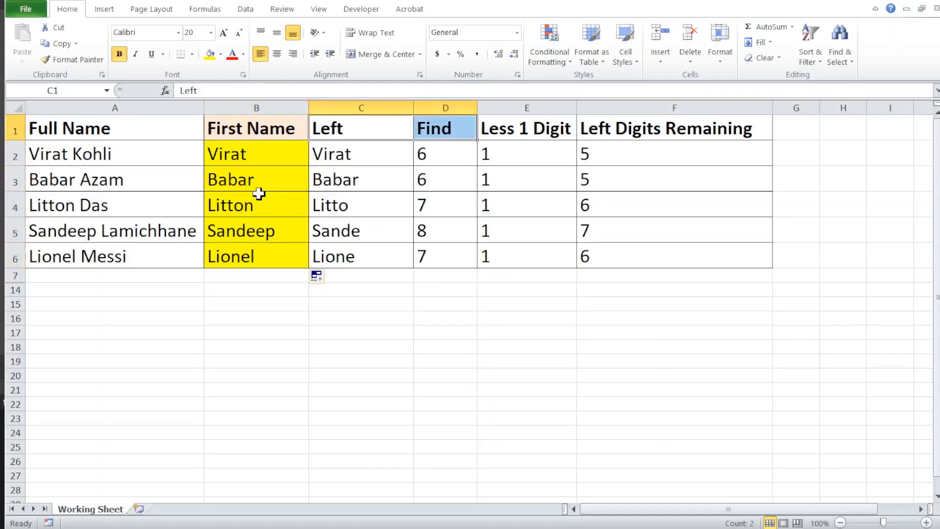
- Unhide rows 8 to 13, which hold the Last Name table
left_click(10, 277)
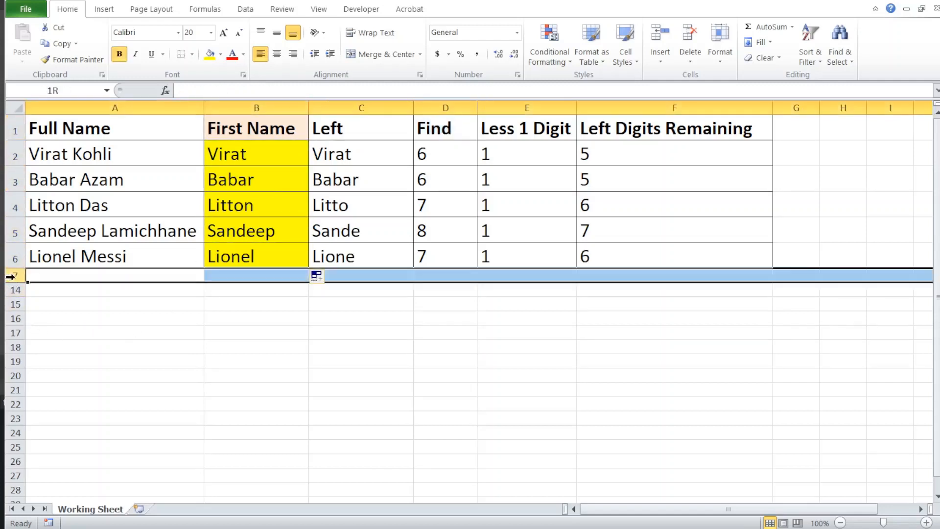
left_click_drag(11, 276, 15, 447)
right_click(20, 372)
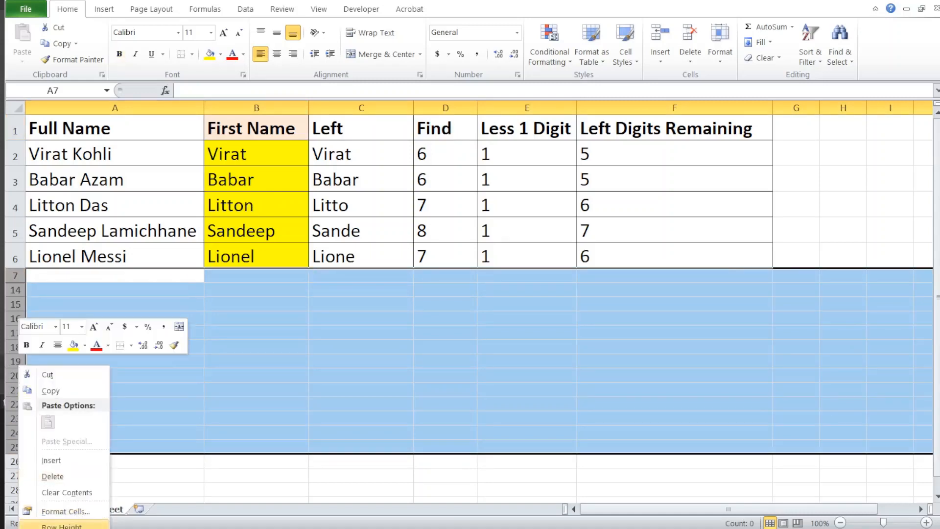
left_click(62, 528)
left_click(239, 330)
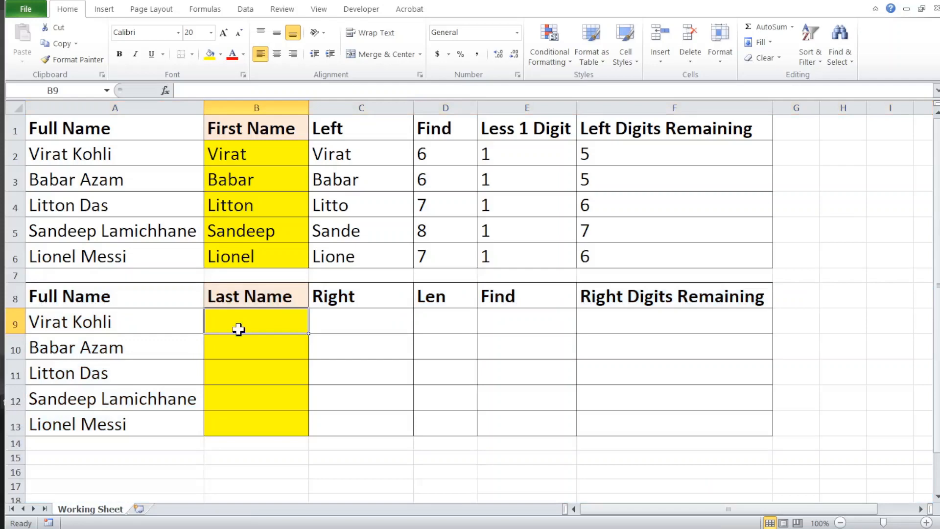
- Enter =RIGHT(A9,4) in C9 under the Right heading and copy it down through C13
key("Up")
key("Right")
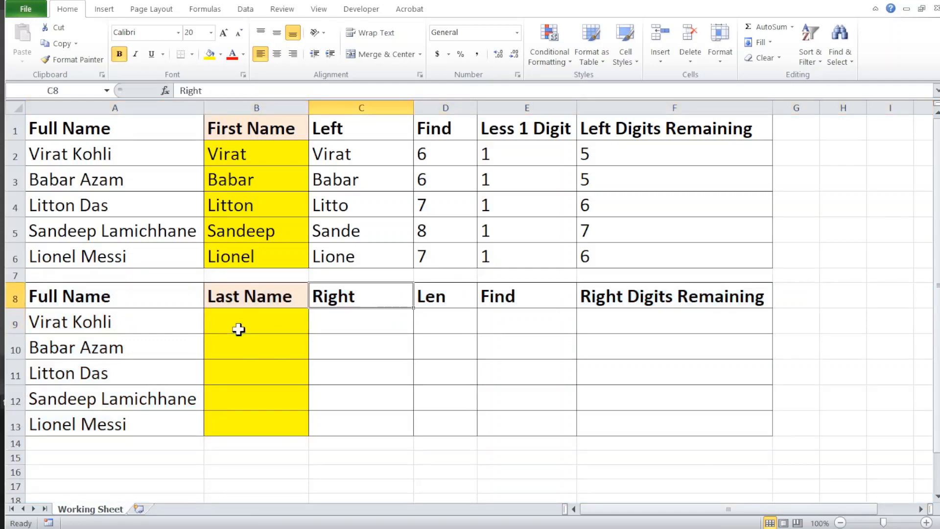
key("shift+Right")
key("shift+Right")
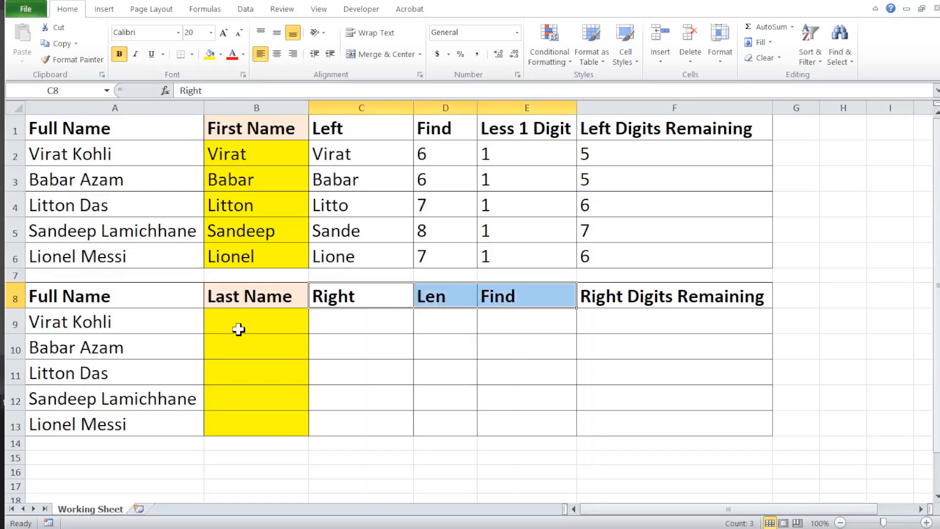
key("Down")
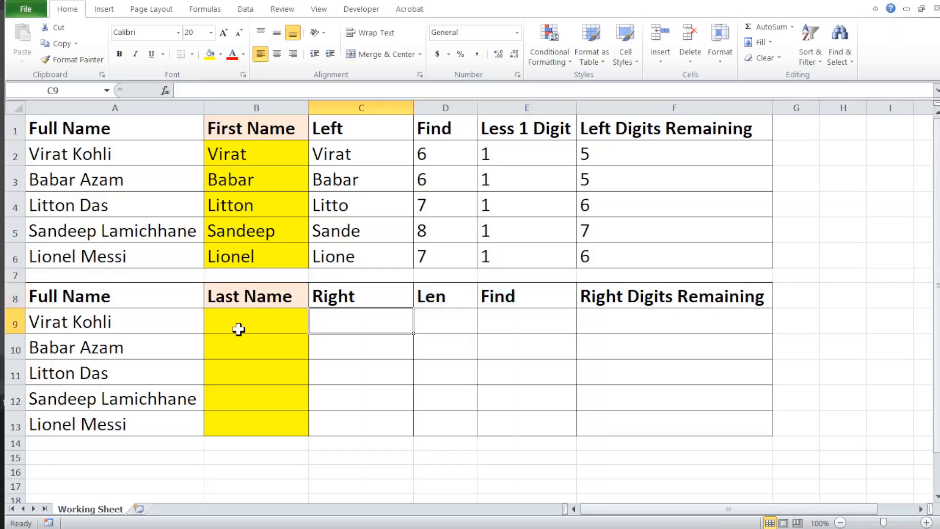
type("=right")
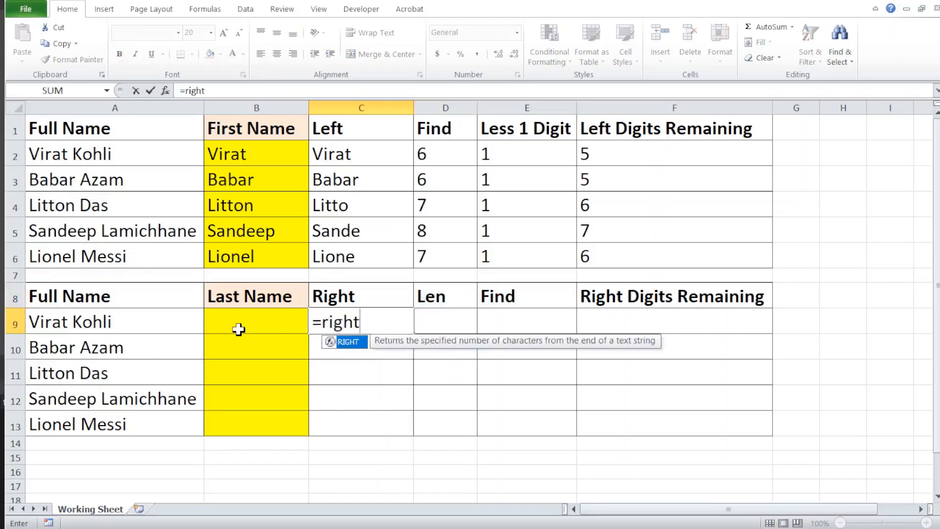
key("Tab")
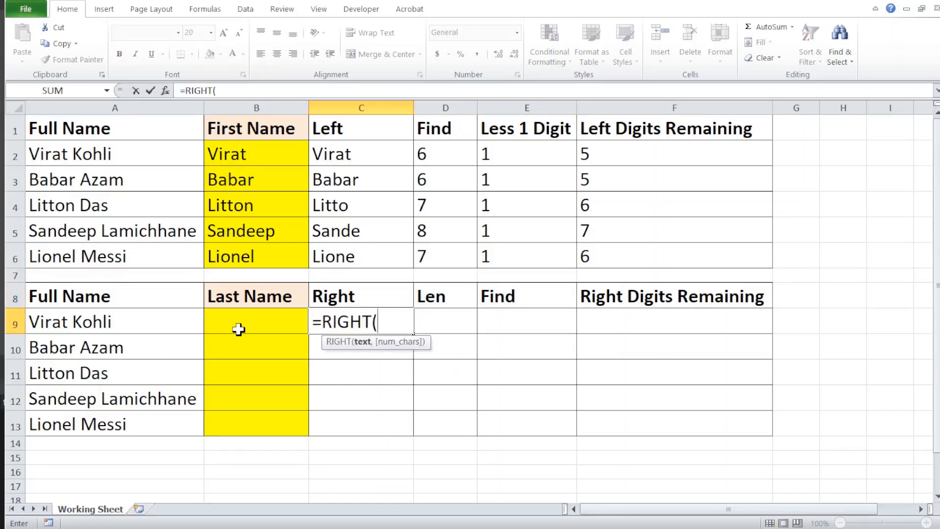
left_click(145, 319)
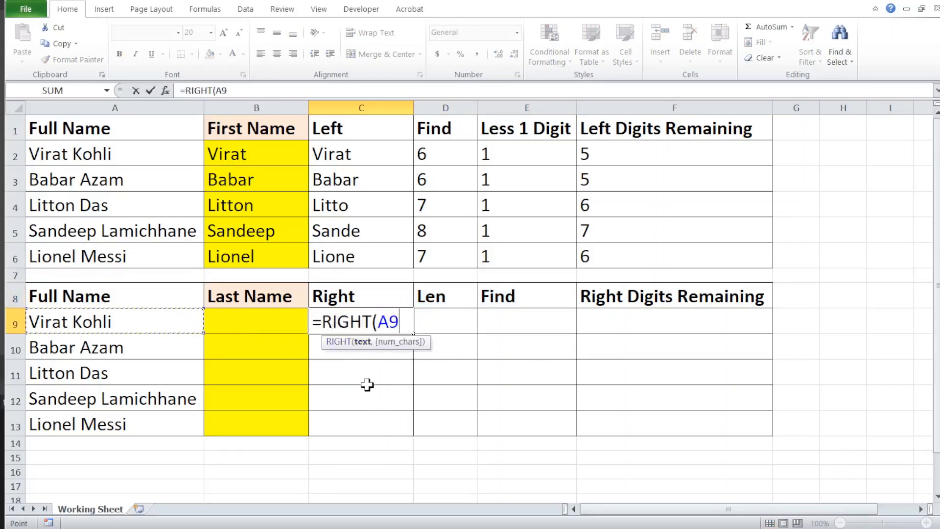
type(",")
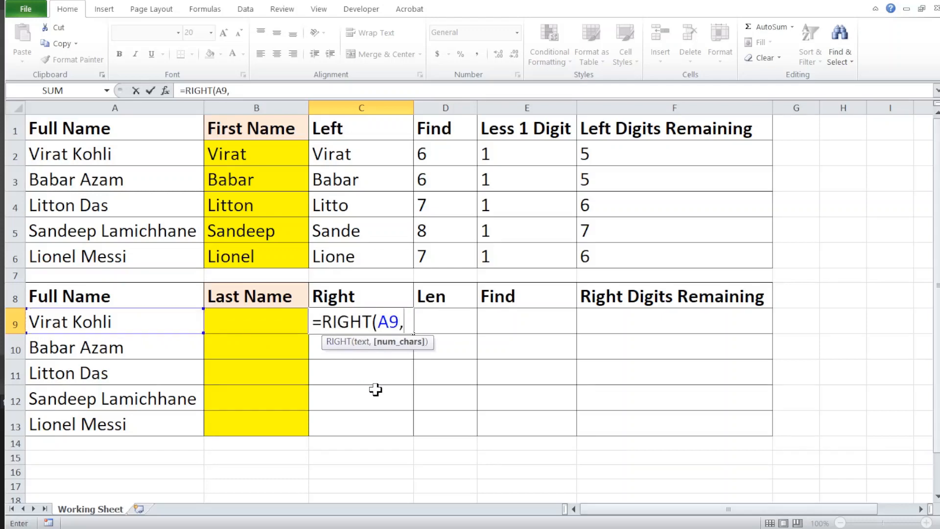
type("4")
key("Return")
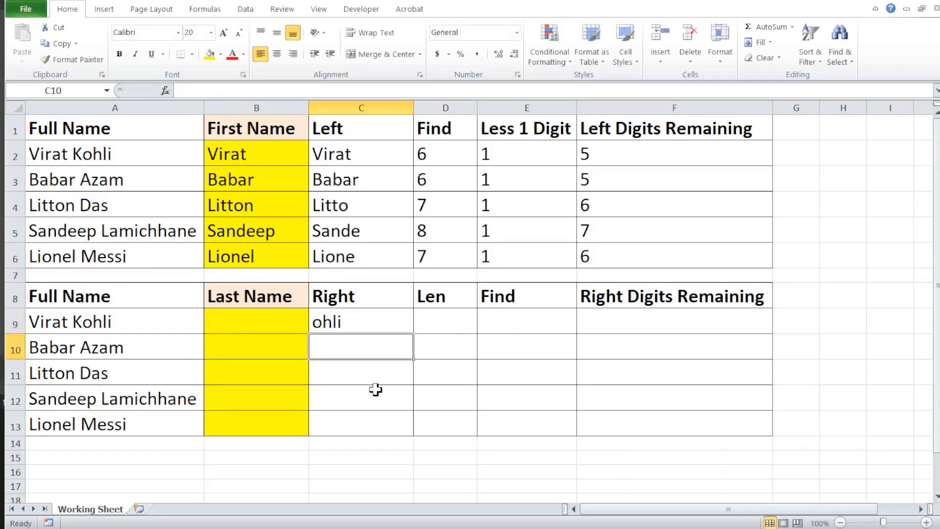
key("Up")
double_click(412, 334)
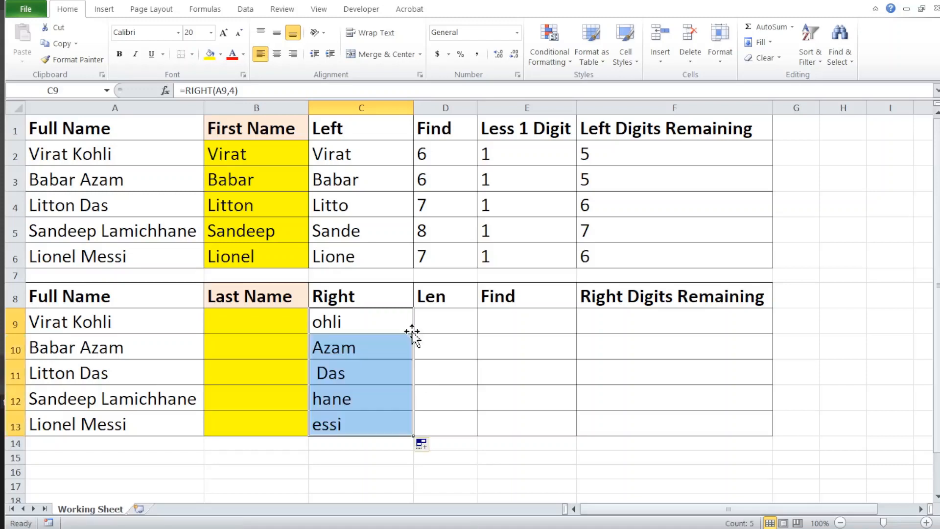
- Examine the fixed character count in C9's RIGHT formula against the full name in A9
left_click(356, 321)
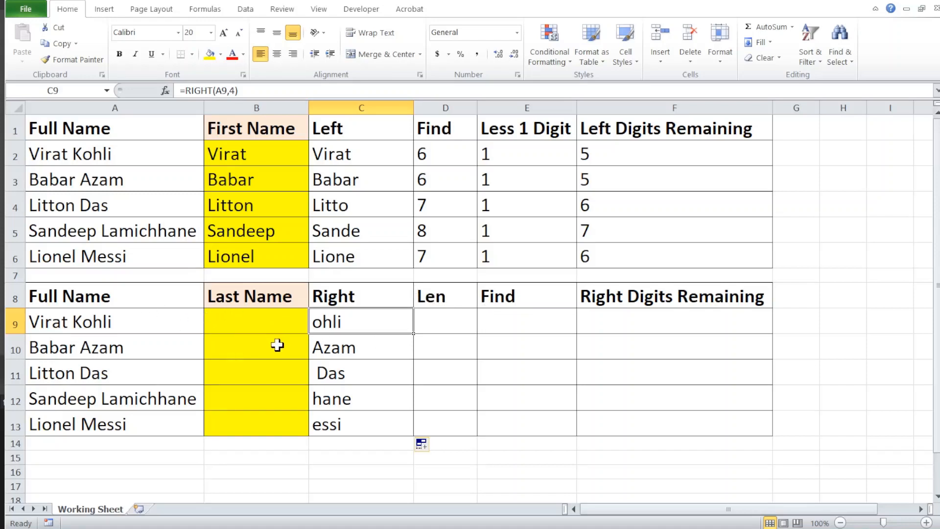
key("F2")
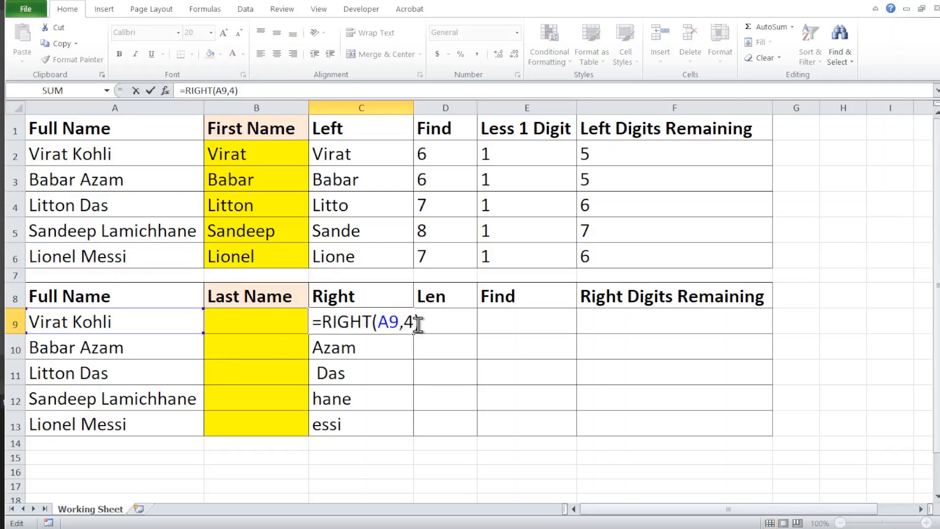
key("Left")
key("shift+Left")
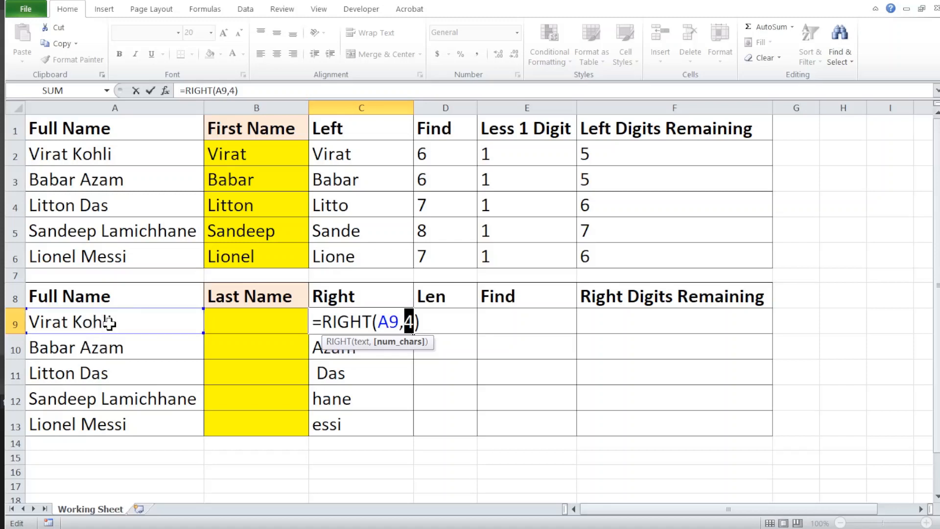
key("Return")
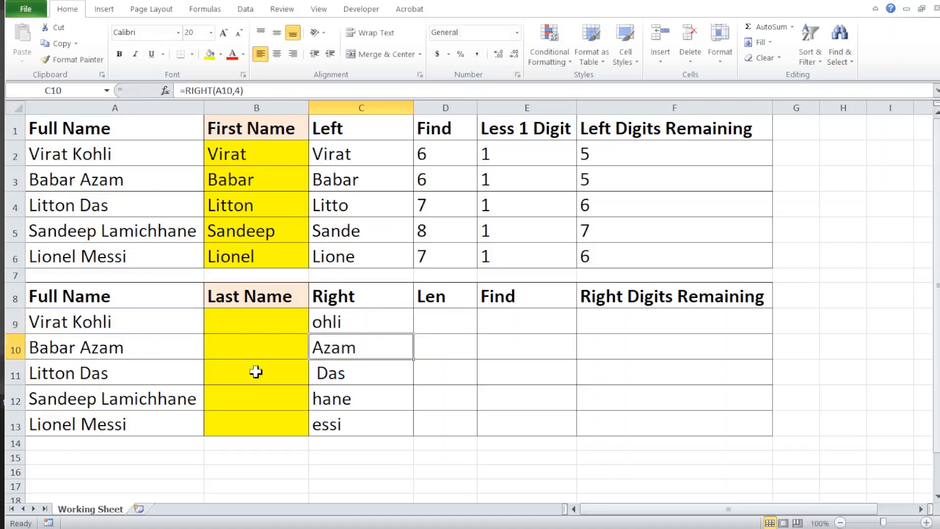
key("Up")
key("Right")
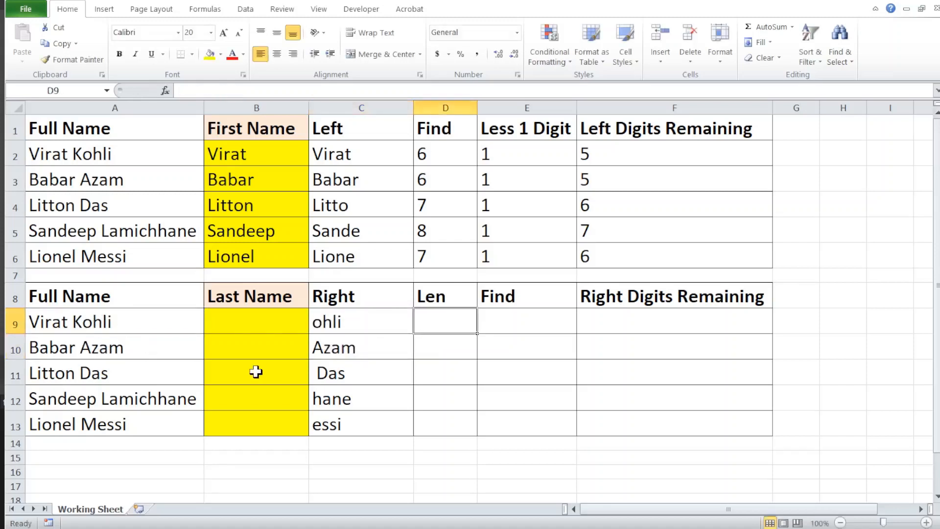
key("Left")
key("Left")
key("Left")
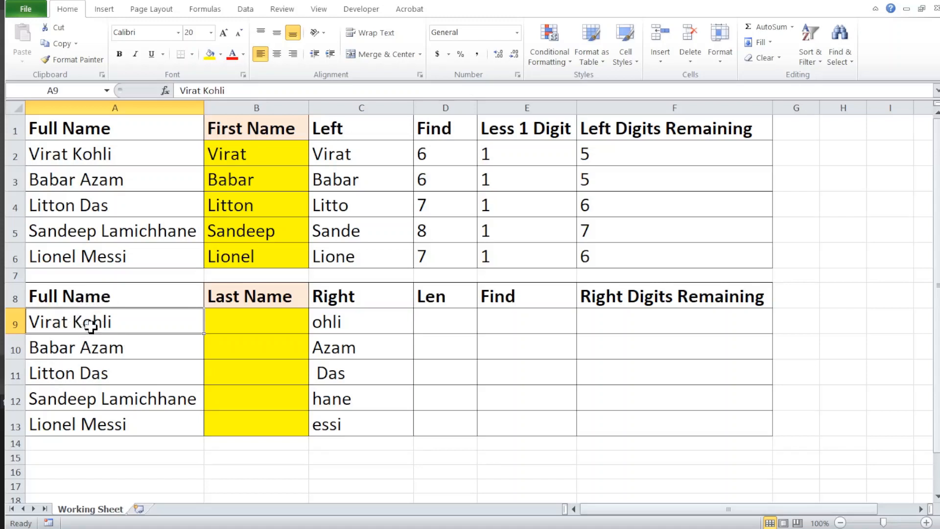
- Enter =LEN(A9) in D9 under the Len heading
key("Right")
key("Right")
key("Right")
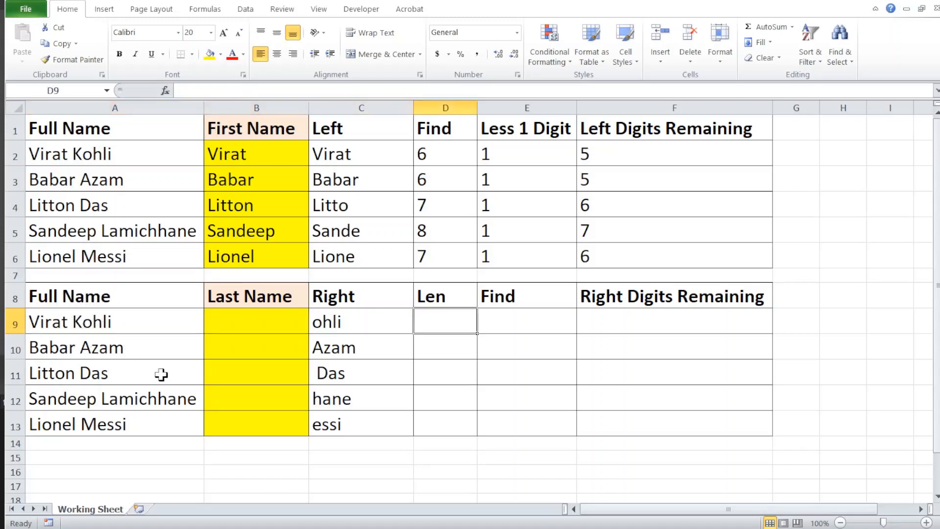
type("=")
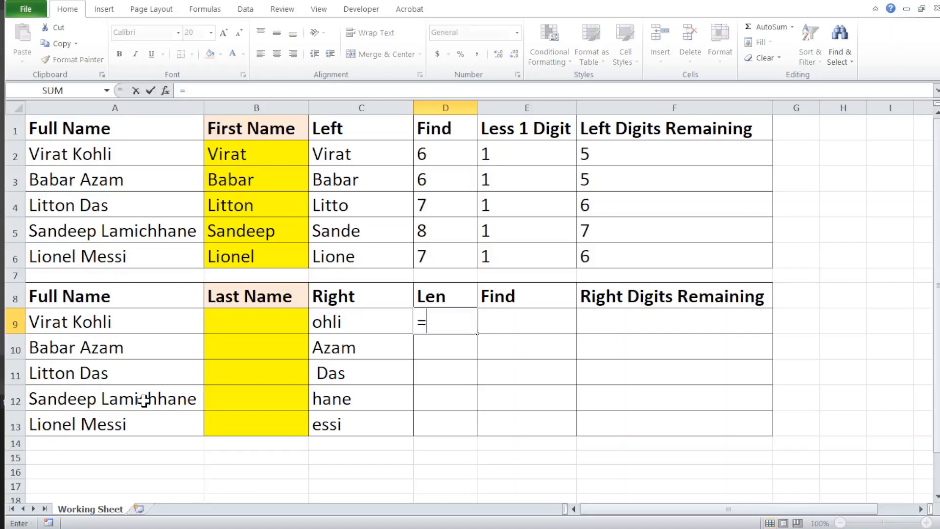
type("len")
key("Tab")
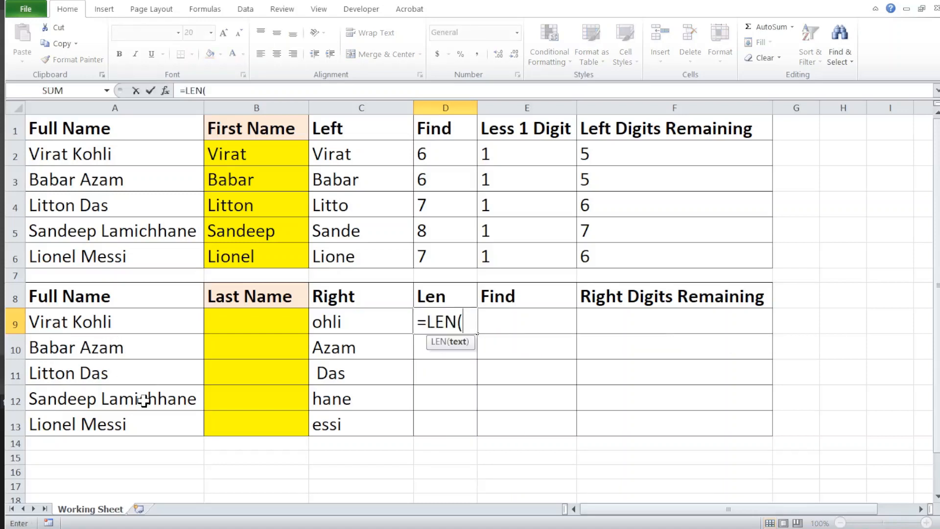
left_click(93, 321)
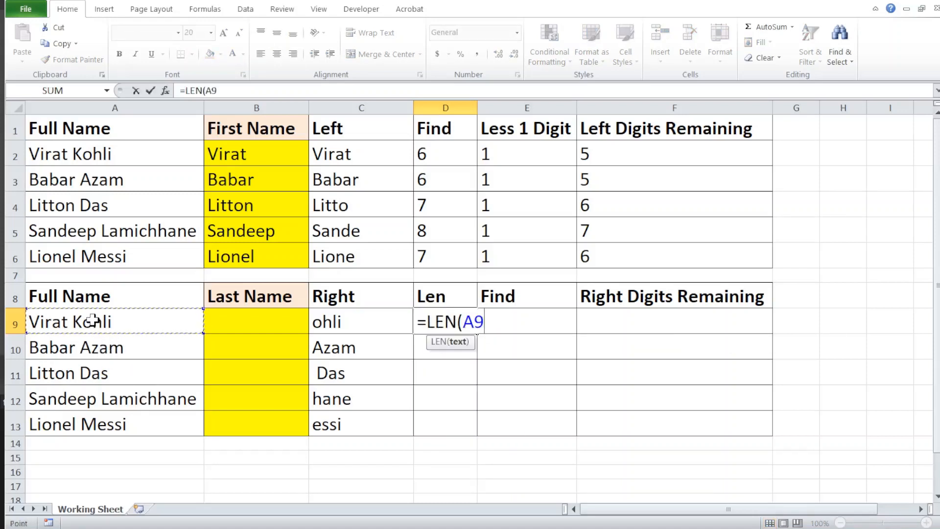
type(")")
key("Return")
key("Up")
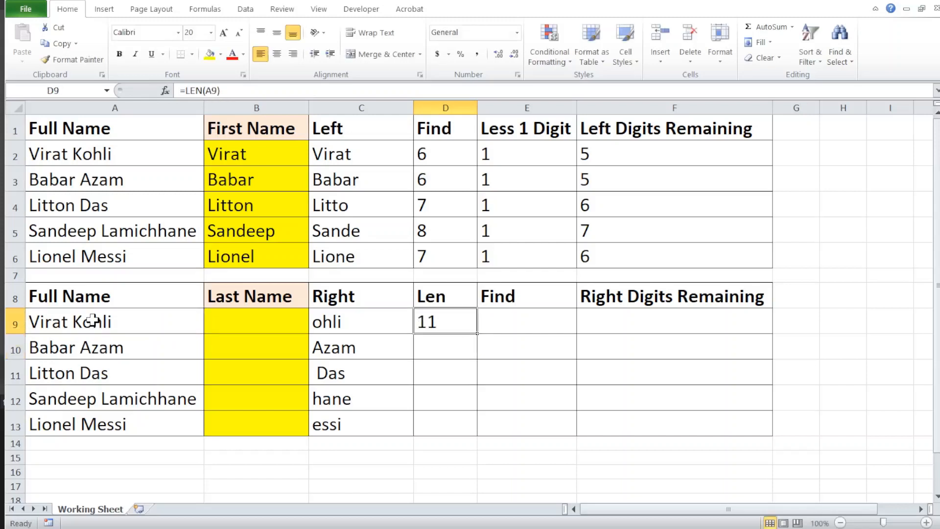
- Copy the LEN formula from D9 down through D13
key("ctrl+c")
key("shift+Down")
key("shift+Down")
key("shift+Down")
key("shift+Down")
key("Return")
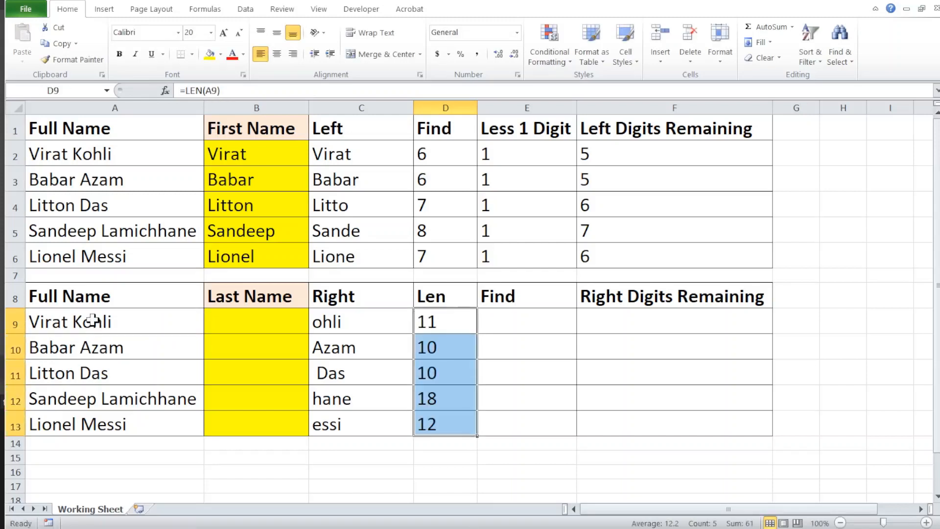
key("Up")
key("Down")
key("Down")
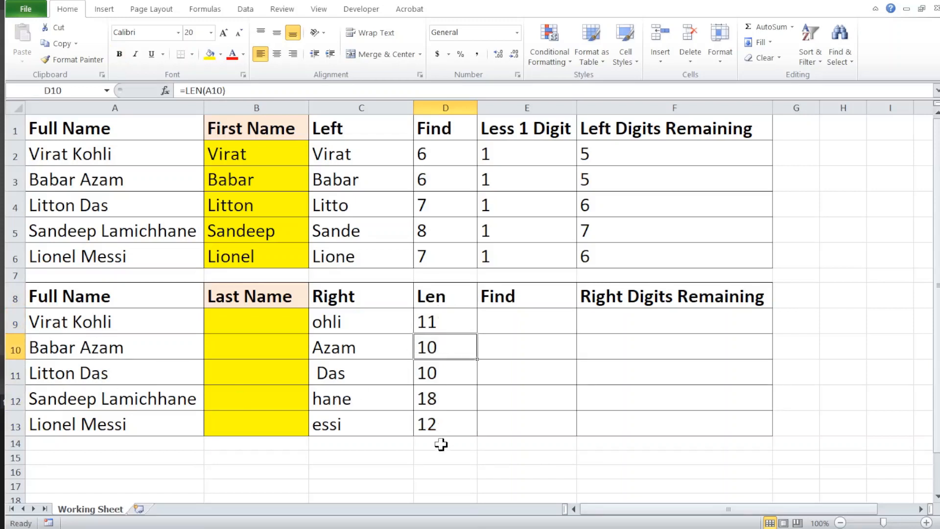
- Enter =FIND(" ",A9,1) in E9 under the Find heading and copy it down through E13
key("Up")
key("Right")
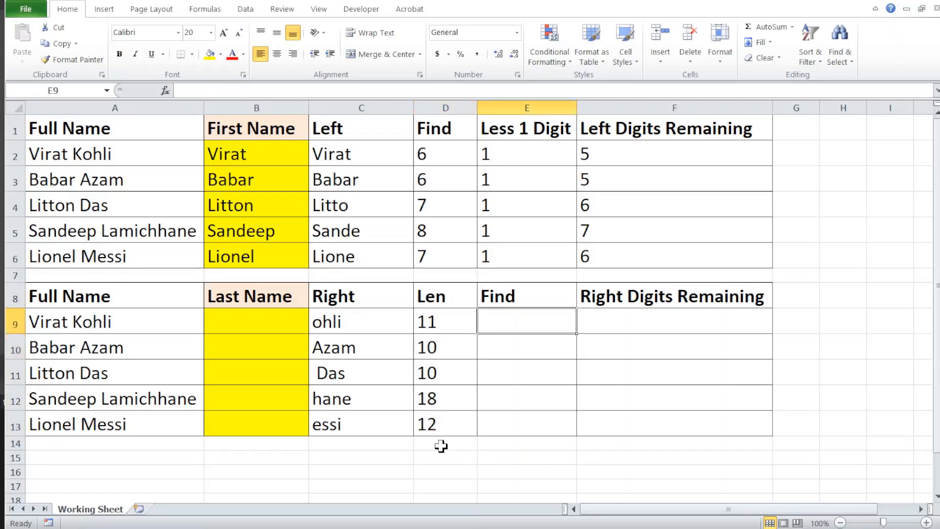
type("=find")
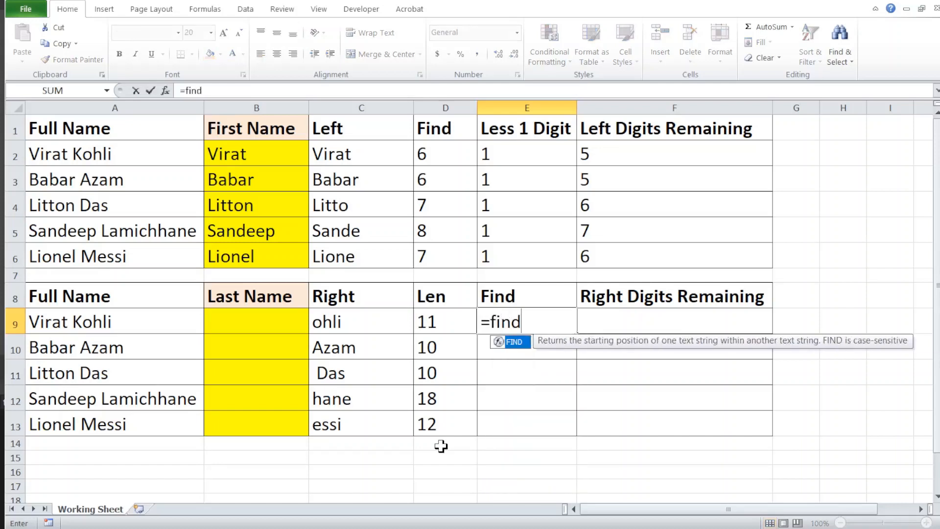
key("Tab")
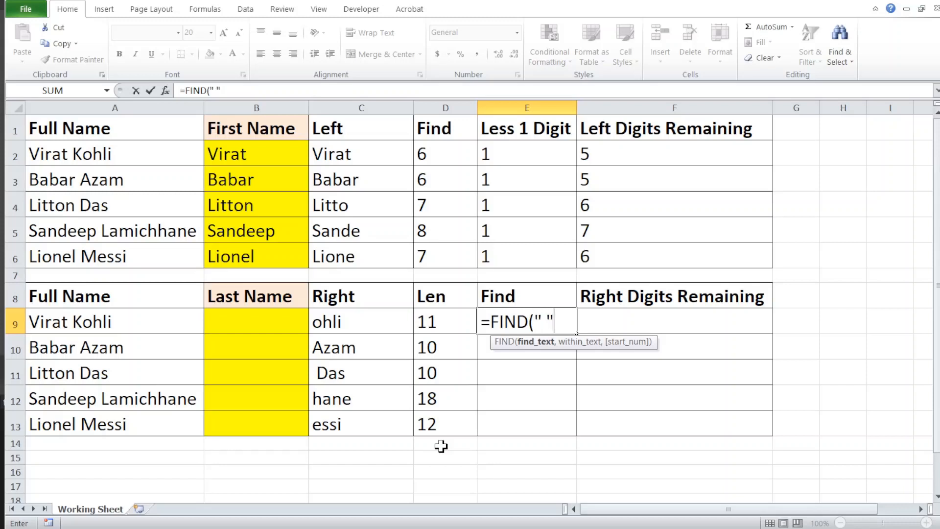
type("\" \",")
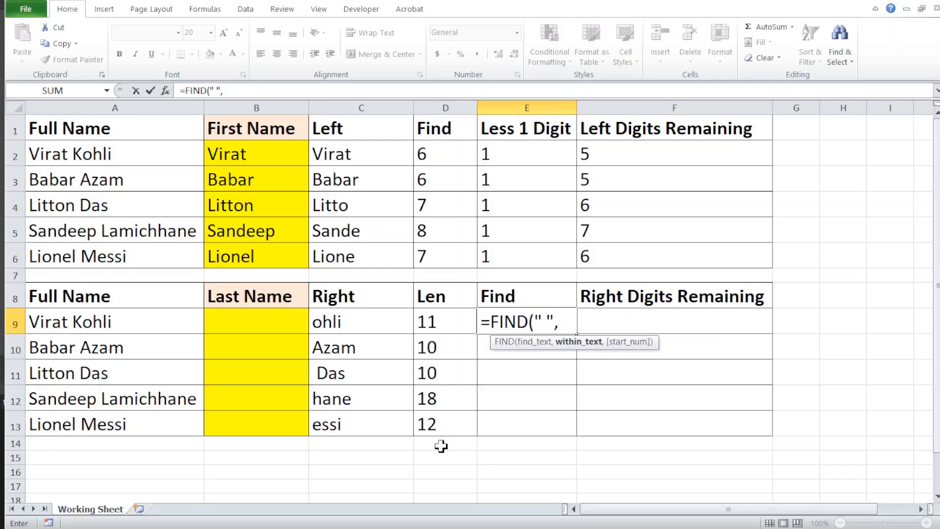
left_click(94, 310)
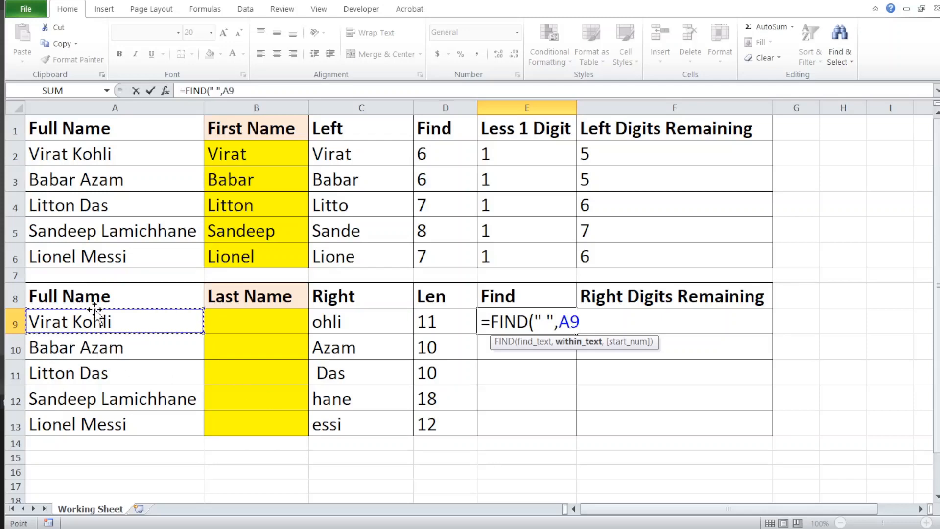
type(",1")
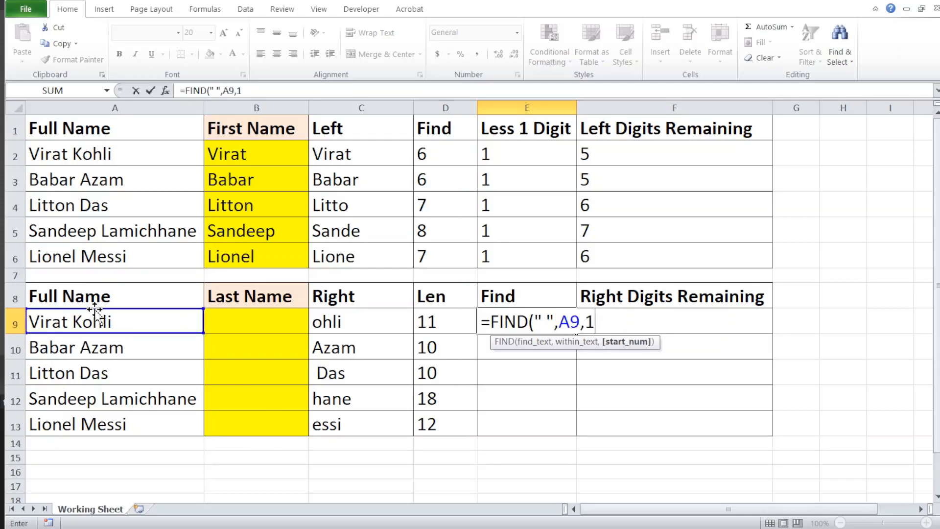
type(")")
key("Return")
key("Up")
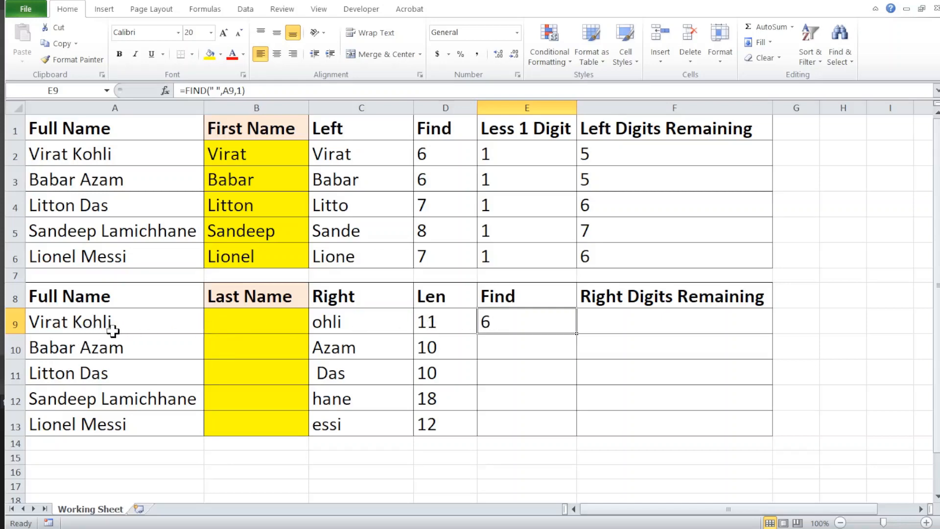
double_click(578, 333)
- Enter =D9-E9 in F9 to subtract the Find result from the Len result
left_click(633, 311)
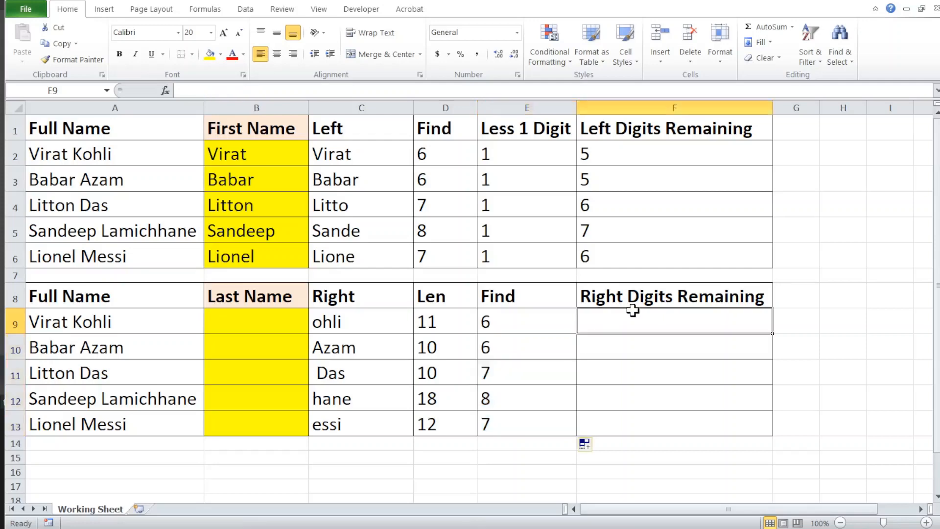
type("=")
key("Left")
key("Left")
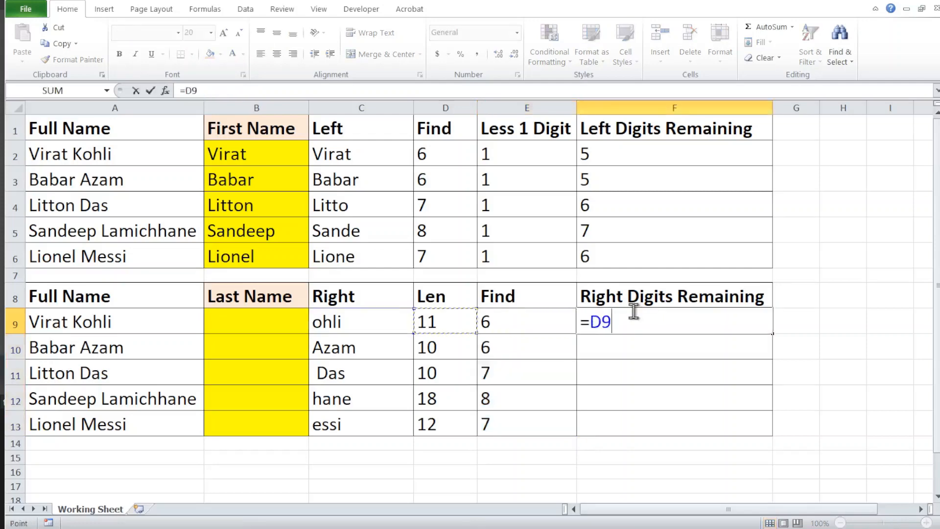
type("-")
key("Left")
key("Return")
left_click(632, 310)
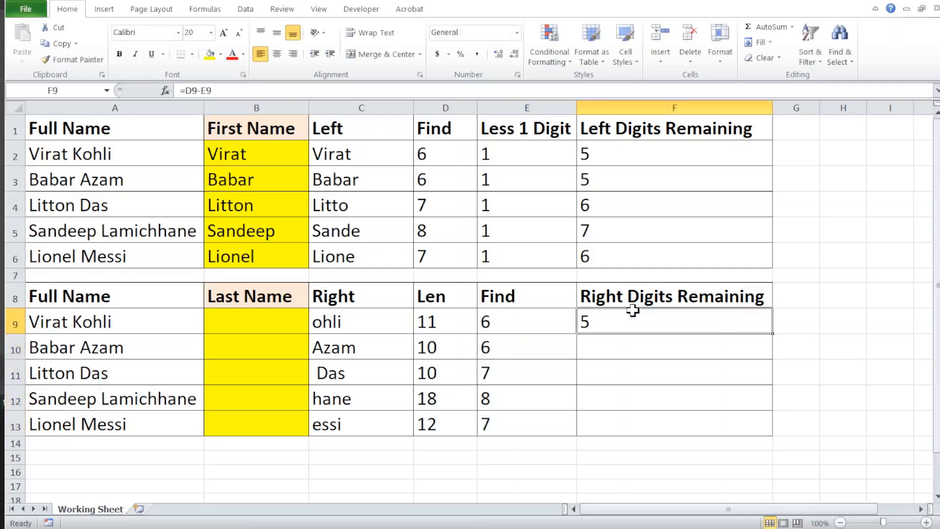
- Copy the subtraction formula from F9 down through F13
key("ctrl+c")
key("shift+Down")
key("shift+Down")
key("shift+Down")
key("shift+Down")
key("Return")
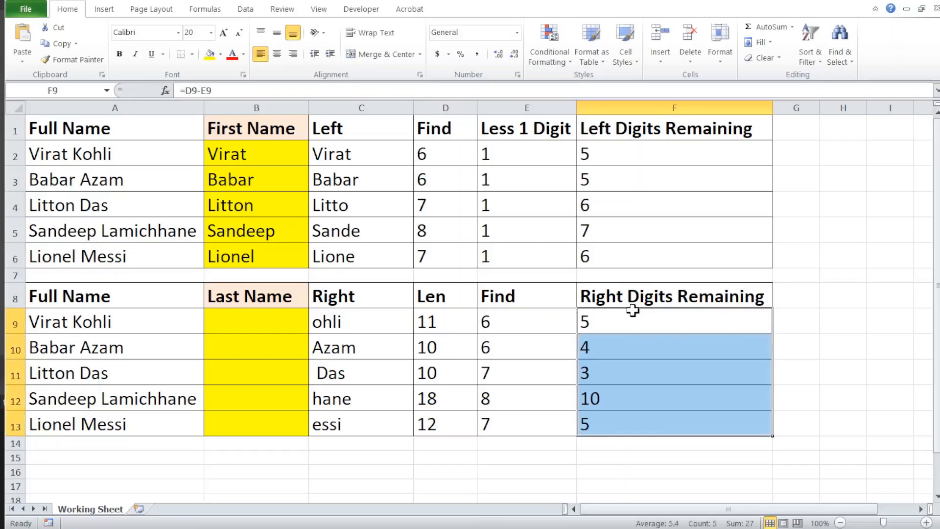
- Compare the Len, Find and Right Digits Remaining cells in row 9 with the RIGHT result in C9
key("Left")
left_click(632, 310)
key("Left")
key("Left")
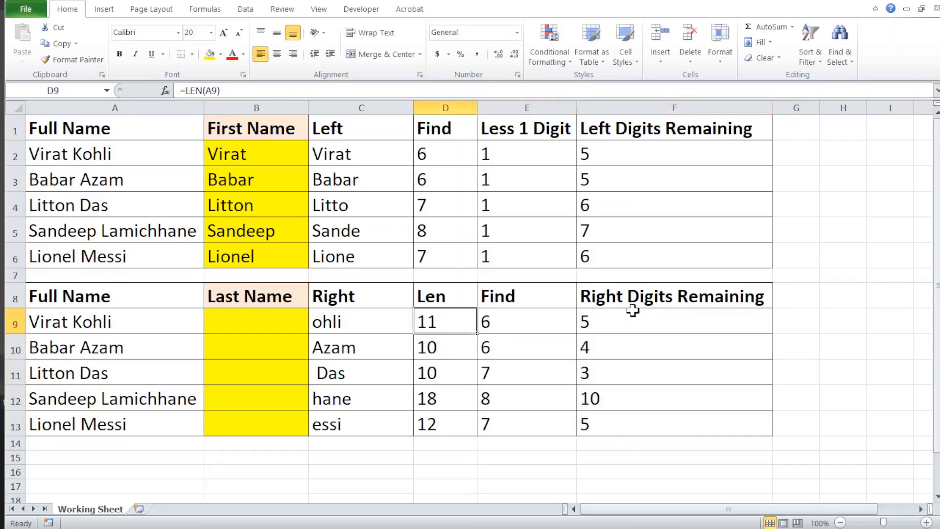
key("Right")
key("Right")
key("Left")
key("Left")
key("Left")
- Inspect the character-count argument of the RIGHT formula in C9
key("F2")
key("Left")
key("shift+Left")
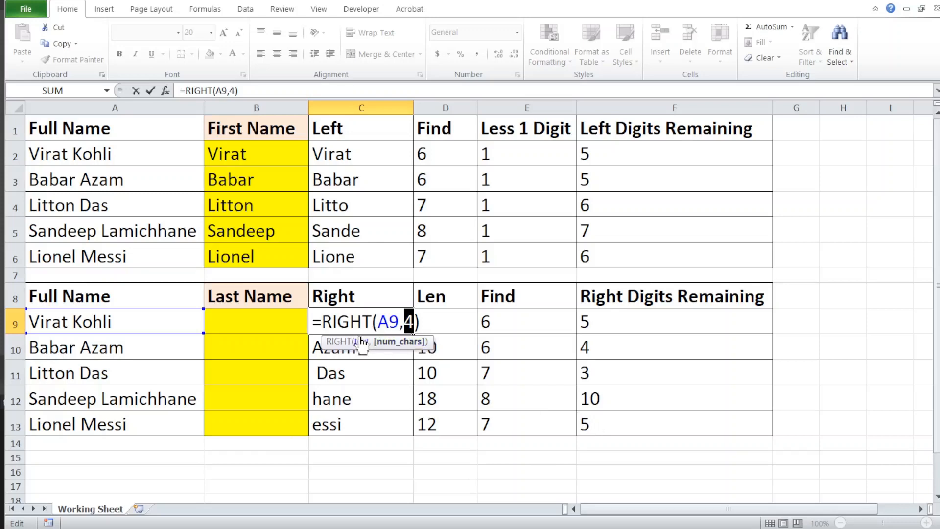
key("ctrl+Return")
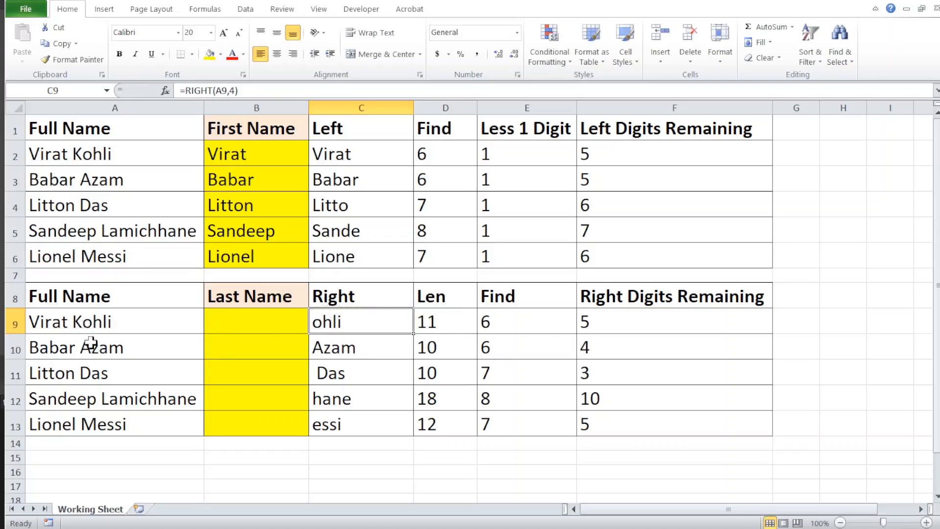
- Enter =RIGHT(A9,4) in B9 under the Last Name heading
left_click(268, 317)
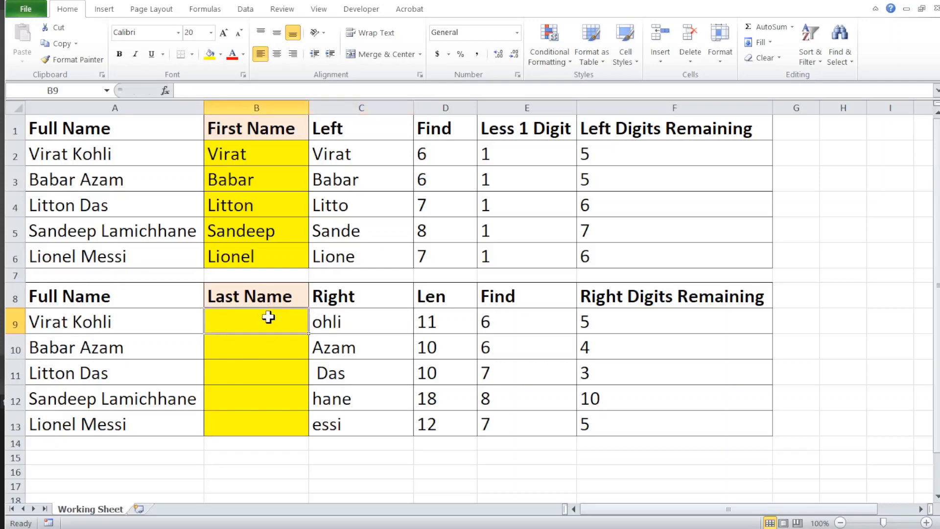
type("=right")
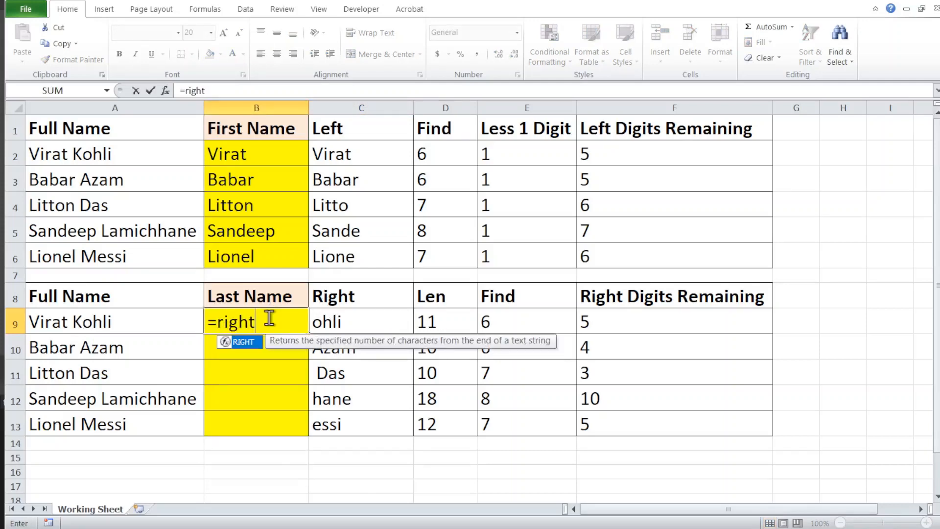
key("Tab")
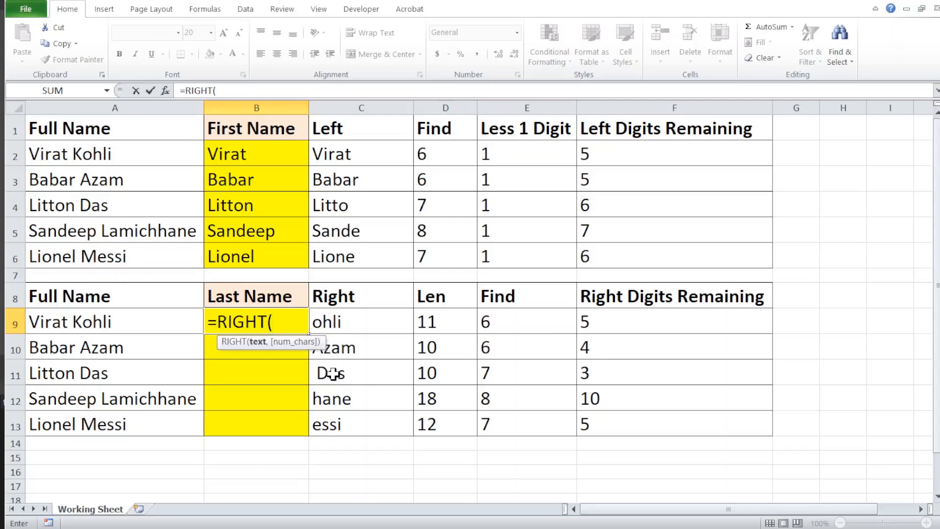
left_click(43, 320)
type(",")
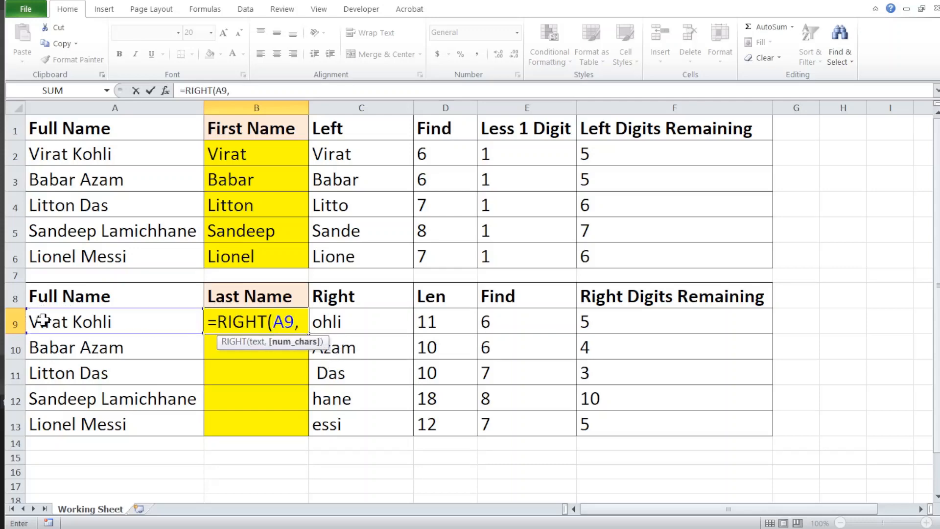
type("4")
key("Return")
key("Up")
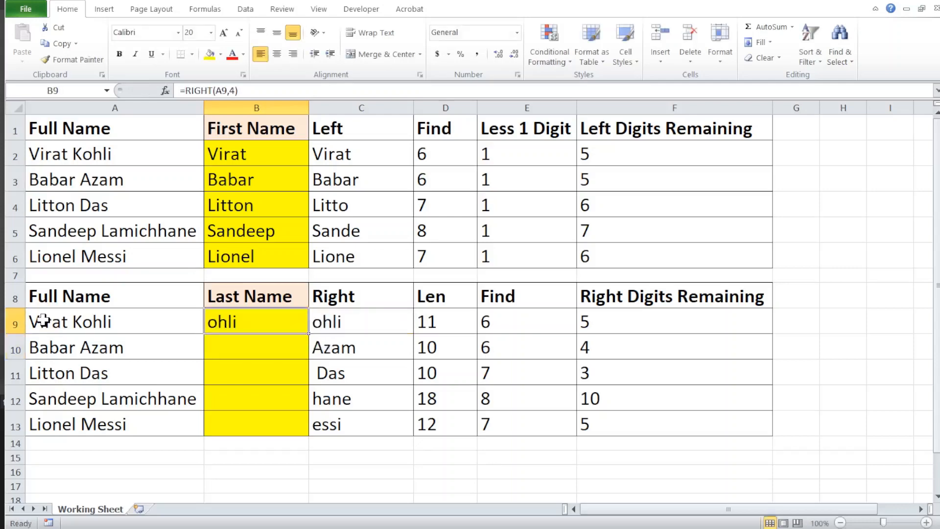
- Change the character count in the B9 formula to D9-E9 and copy the formula down through B13
key("F2")
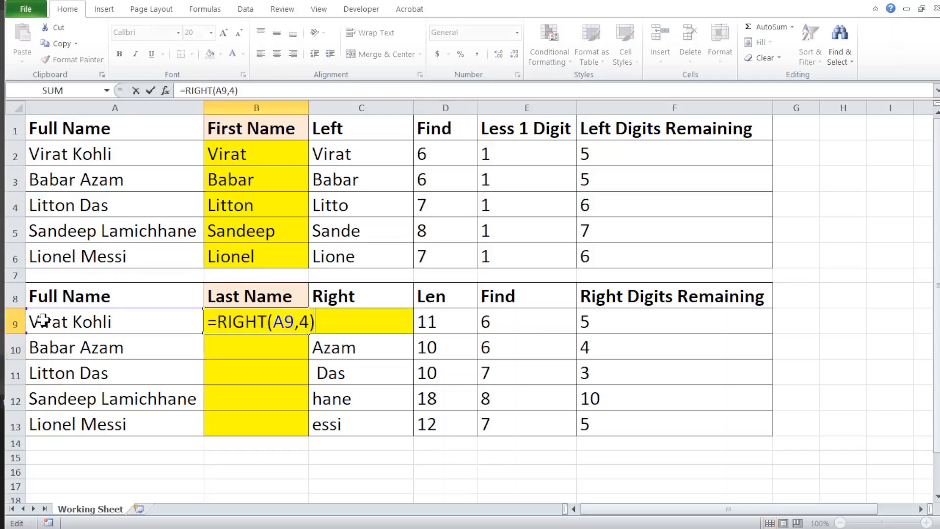
key("Left")
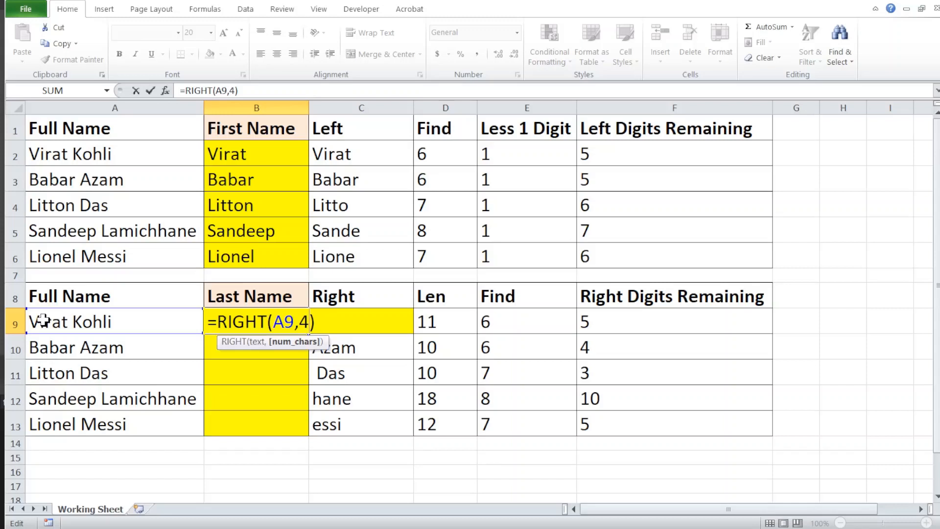
key("BackSpace")
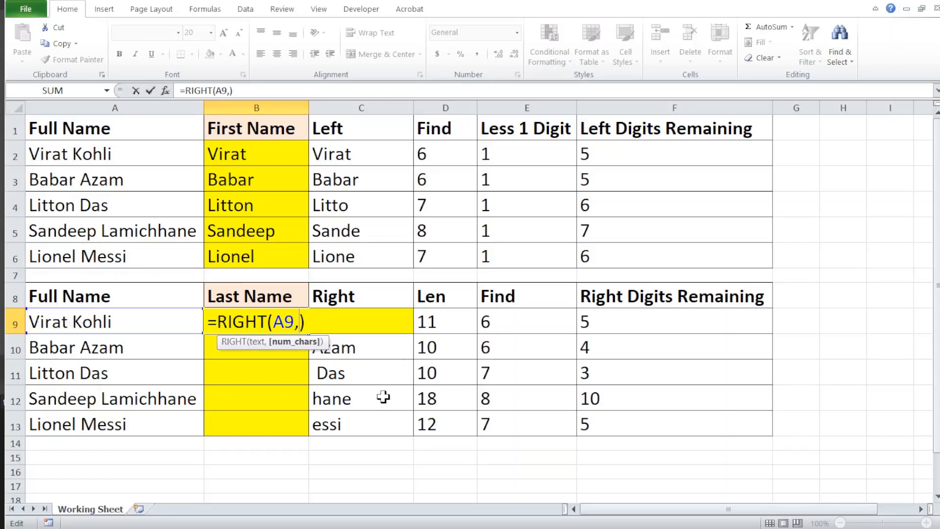
left_click(446, 321)
type("-")
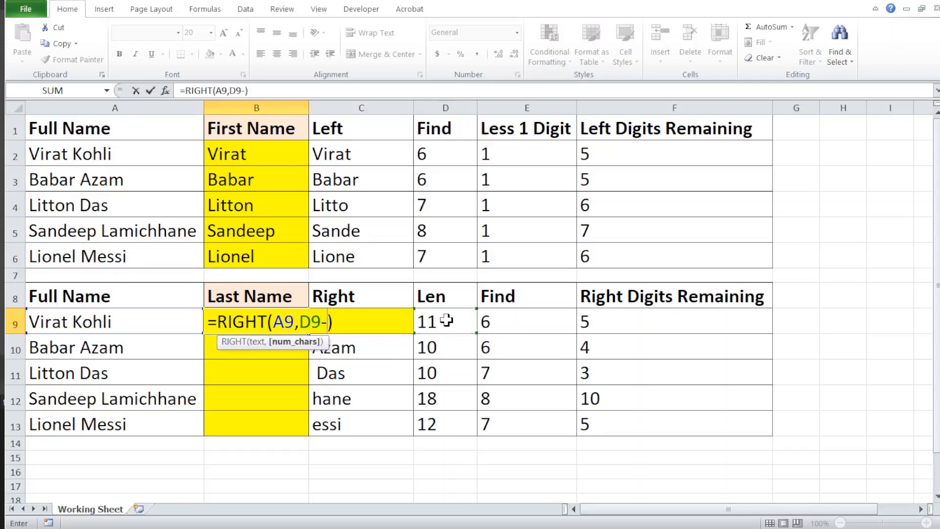
left_click(510, 317)
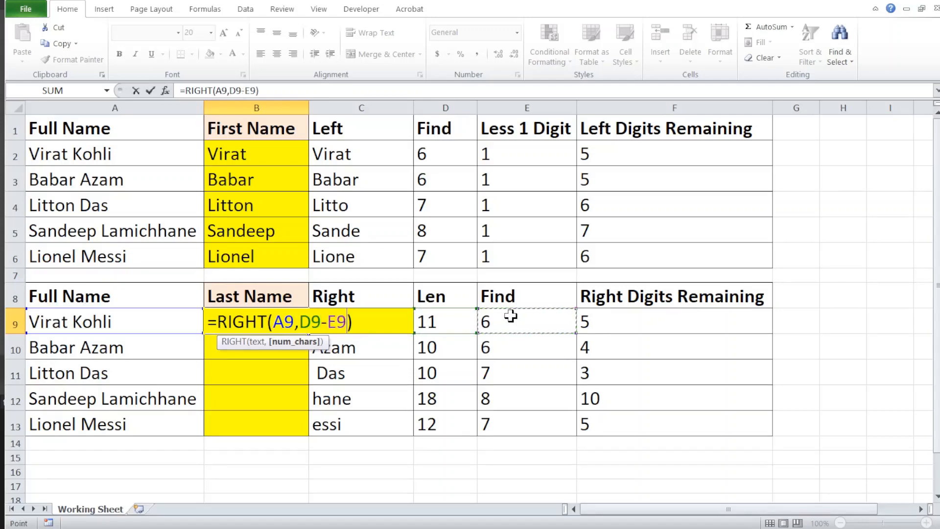
key("Return")
key("Up")
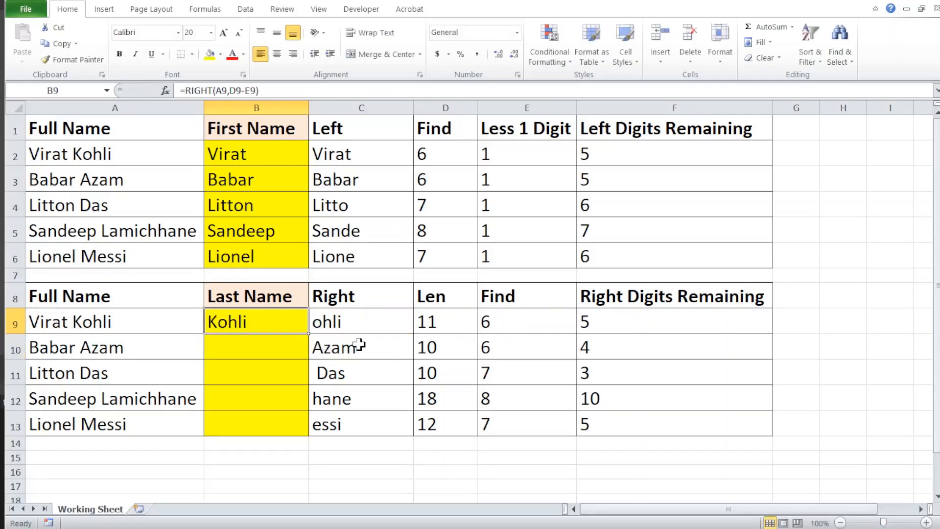
double_click(310, 334)
- Replace the D9 reference in the B9 formula with LEN(A2)
left_click(265, 327)
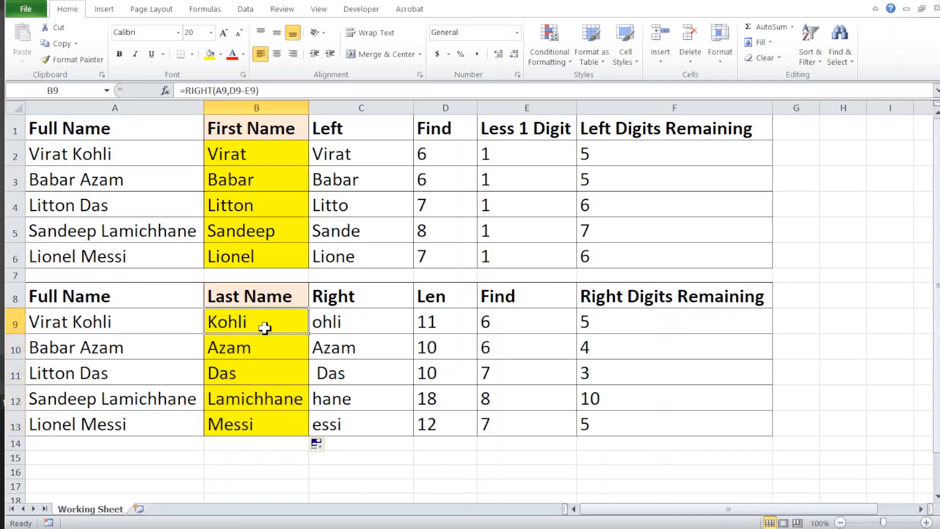
key("F2")
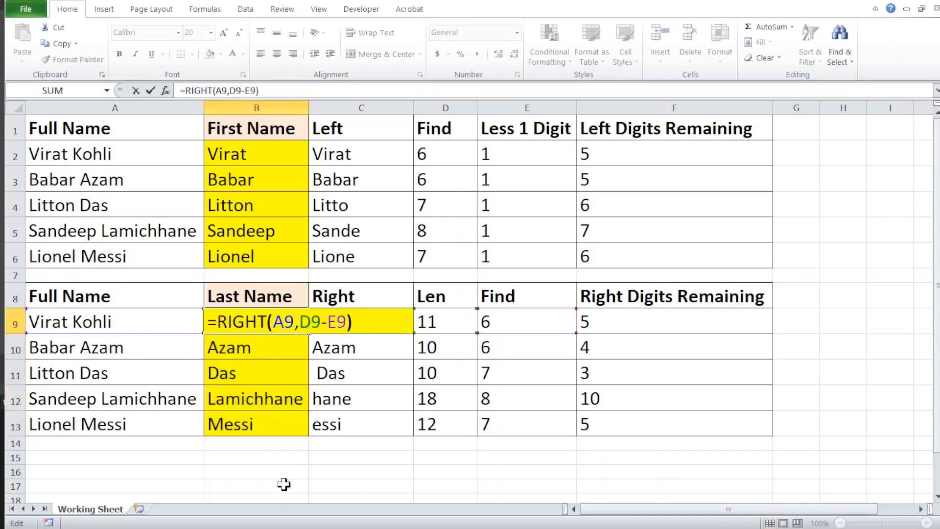
key("Left")
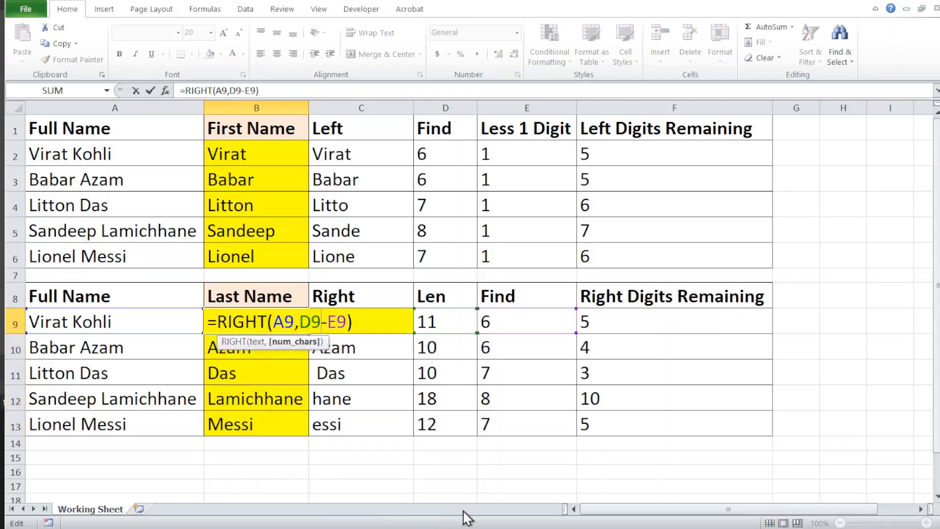
left_click(441, 311)
key("BackSpace")
key("BackSpace")
type("Len")
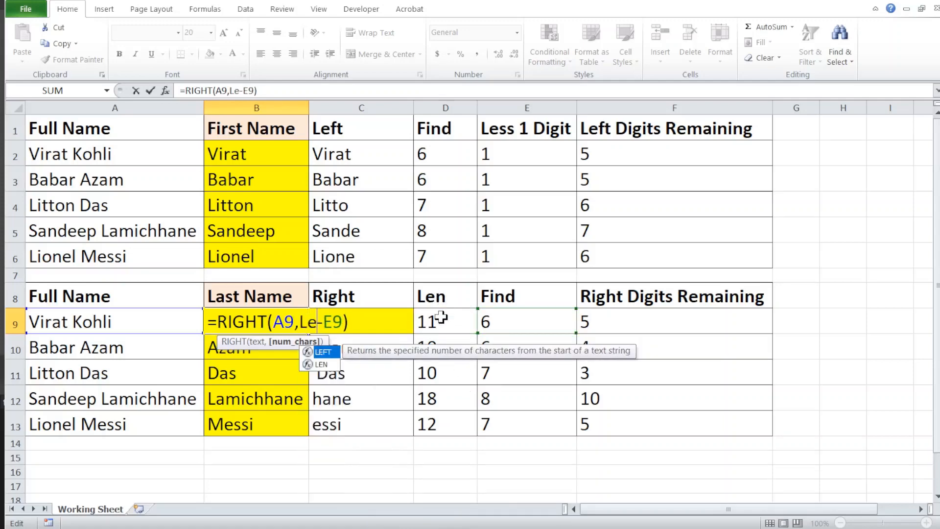
type("(")
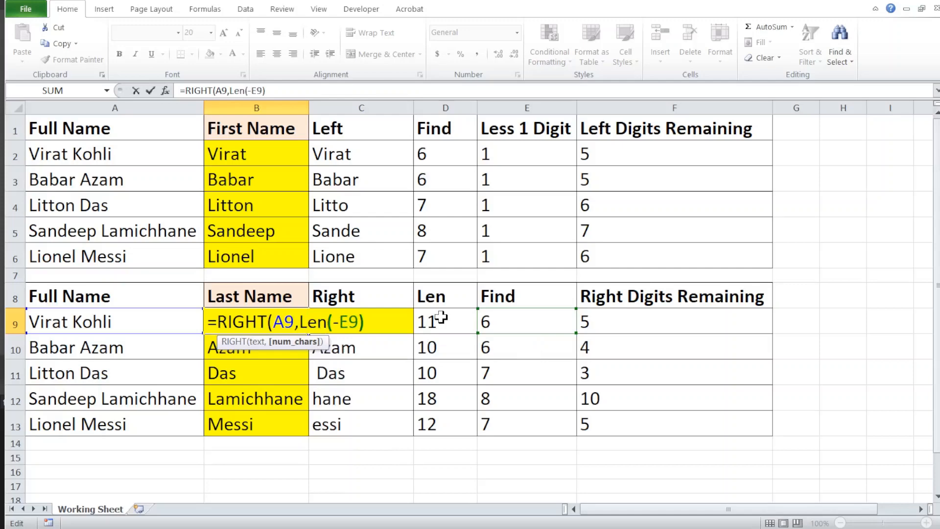
type("A2")
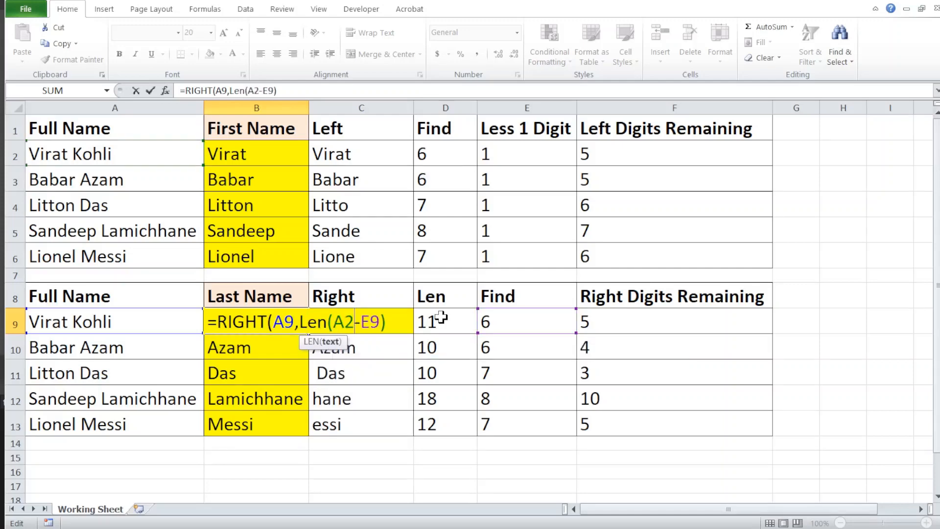
type(")")
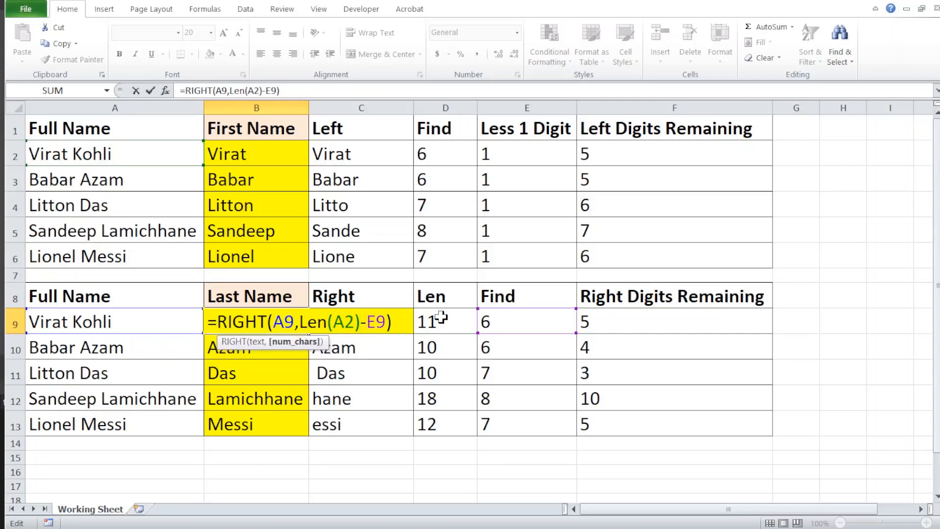
- Replace the E9 reference in the B9 formula with a FIND function
key("Right")
key("Right")
key("Right")
key("BackSpace")
key("BackSpace")
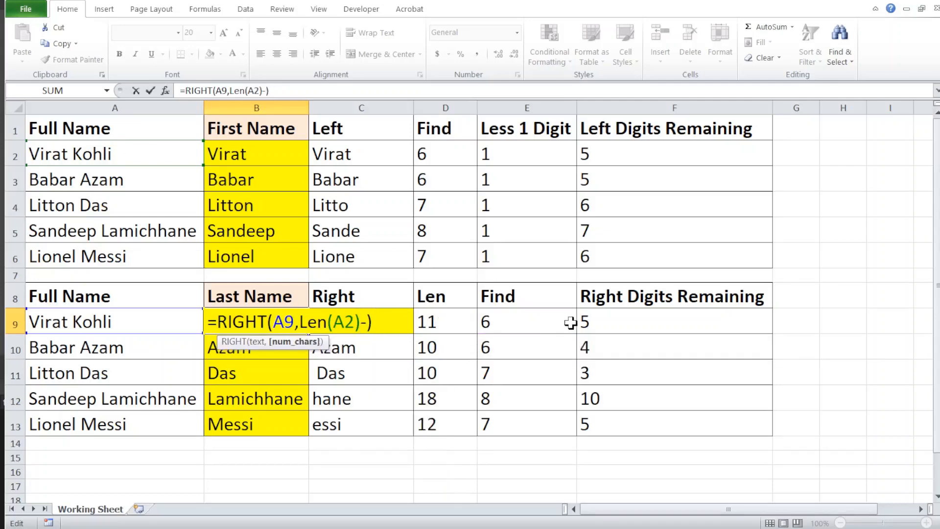
type("Find")
key("Tab")
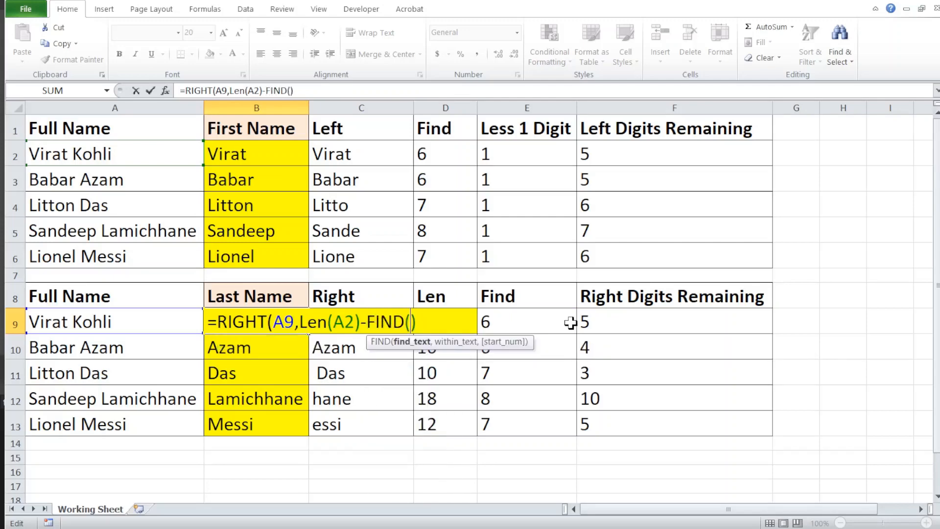
- Give FIND the arguments " ",A2,1 and complete the B9 formula as =RIGHT(A9,LEN(A2)-FIND(" ",A2,1))
type("\" \",")
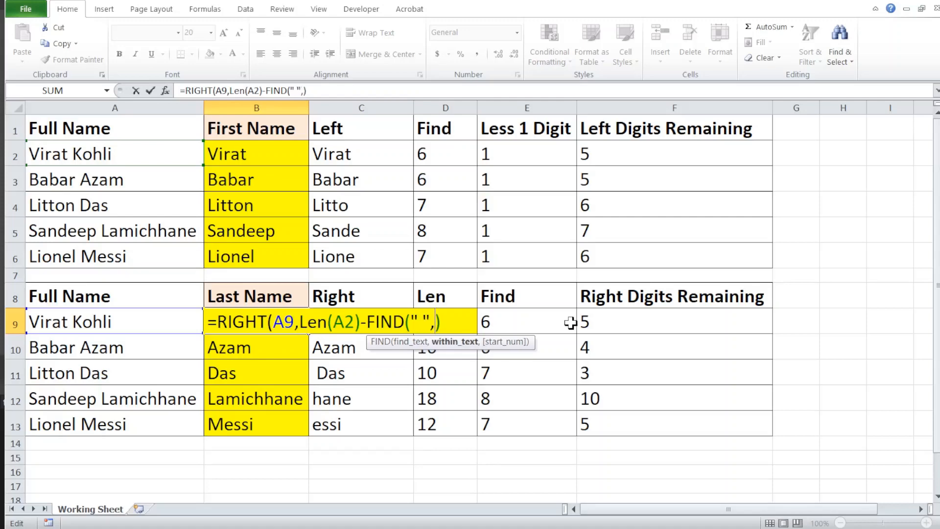
type("A2,")
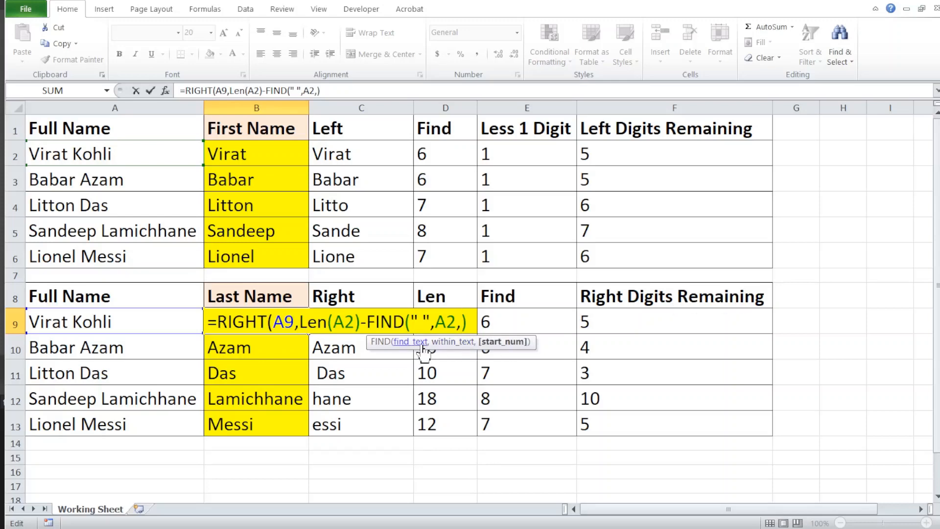
type("1")
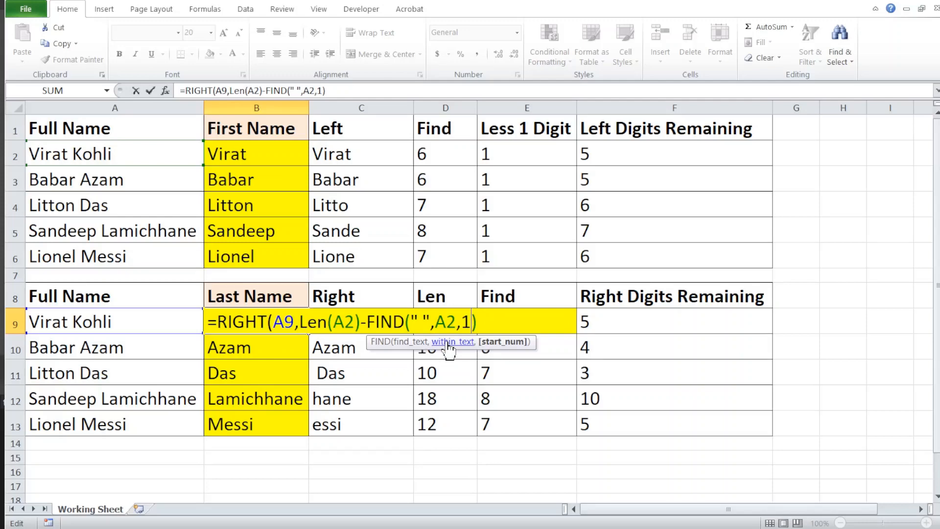
type(")")
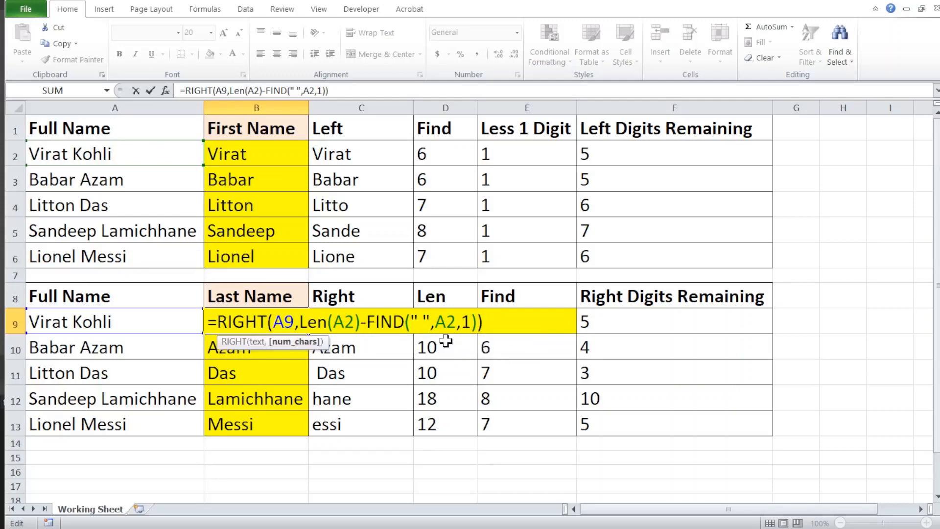
key("Return")
key("Up")
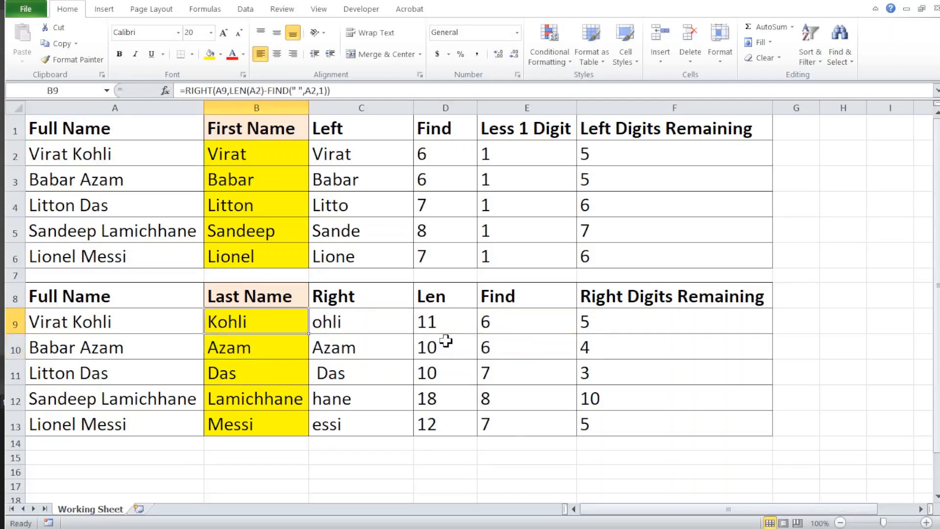
- Copy the combined RIGHT, LEN and FIND formula from B9 down through B13 and check the copied Last Name cells
double_click(307, 335)
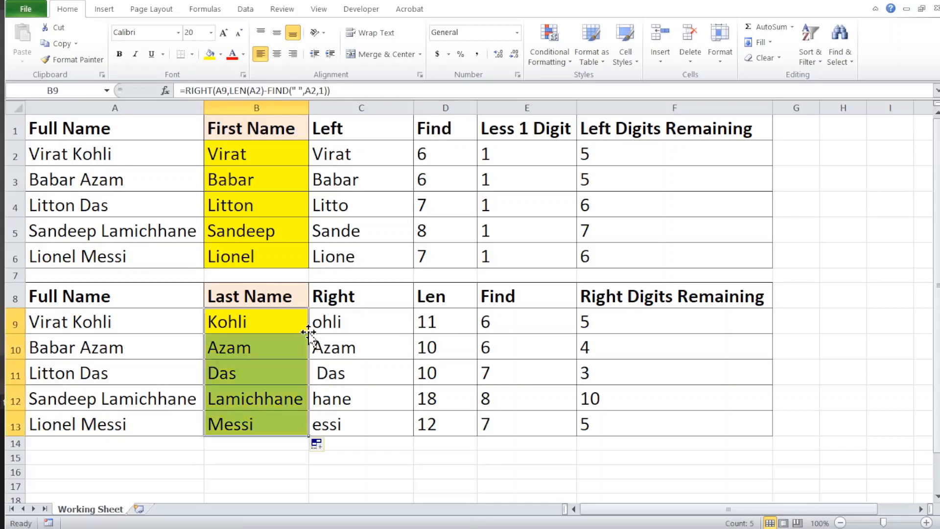
left_click(271, 329)
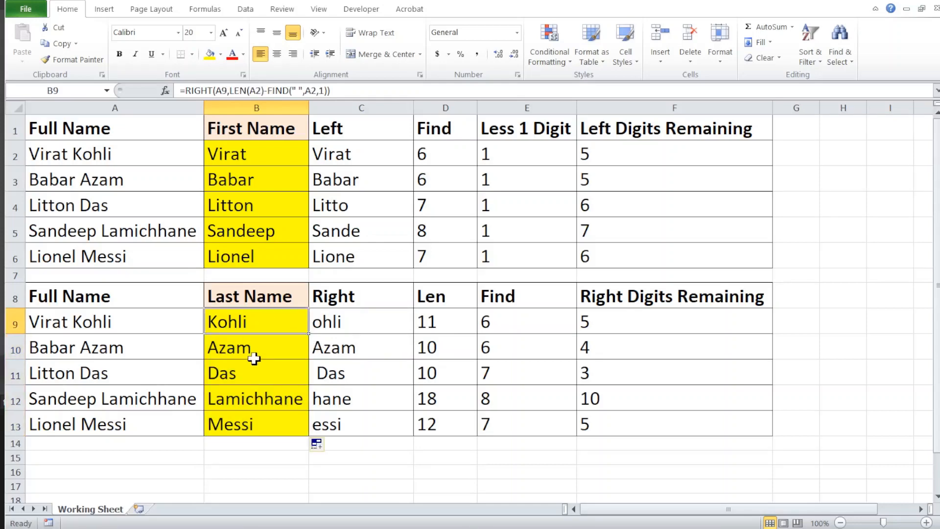
key("Down")
key("Down")
key("Down")
key("Up")
key("Up")
key("Up")
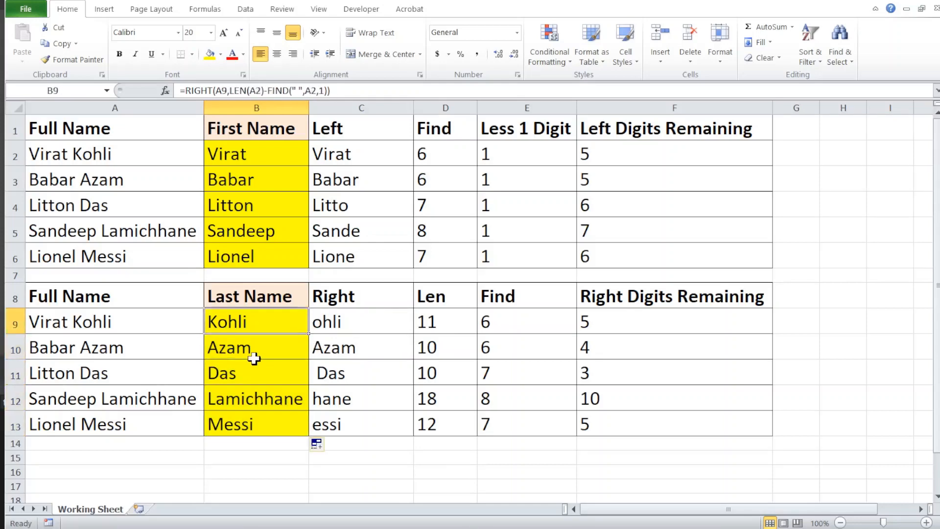